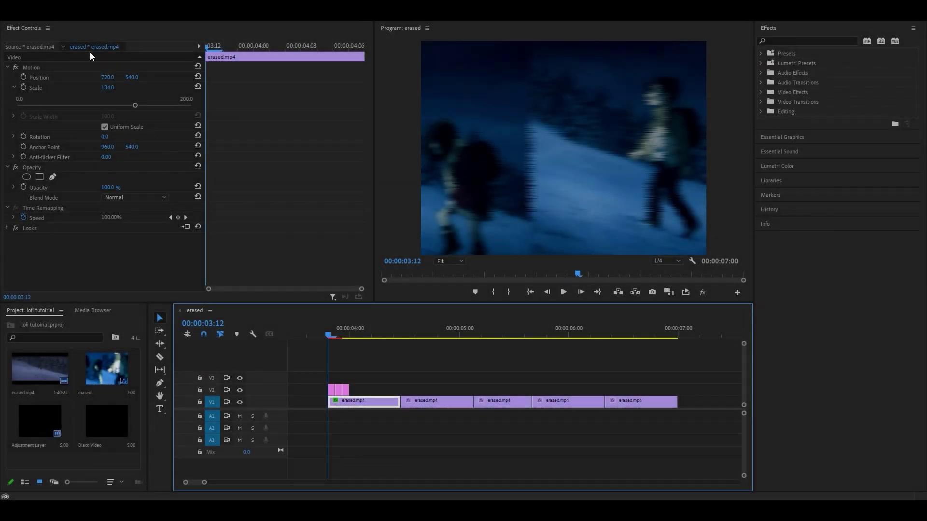
Open the sequence settings and check the timebase of the erased sequence.
click(64, 15)
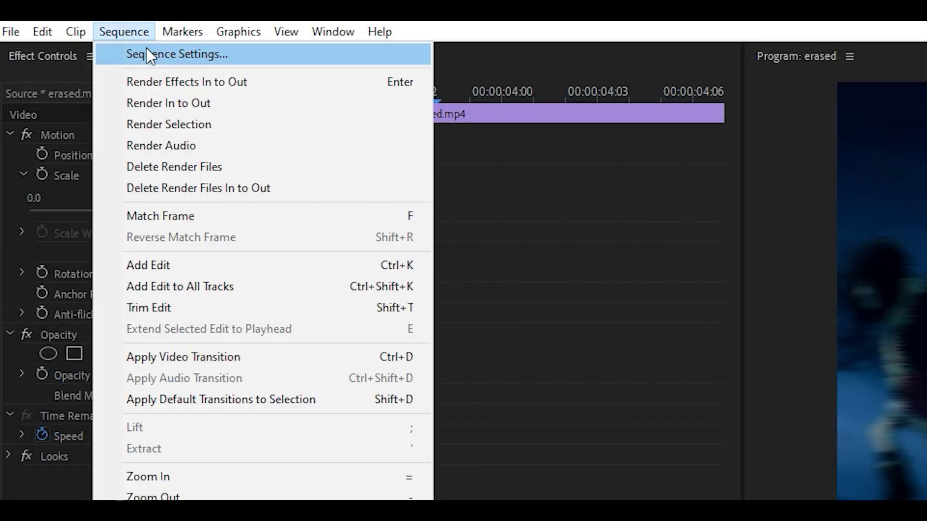
click(147, 49)
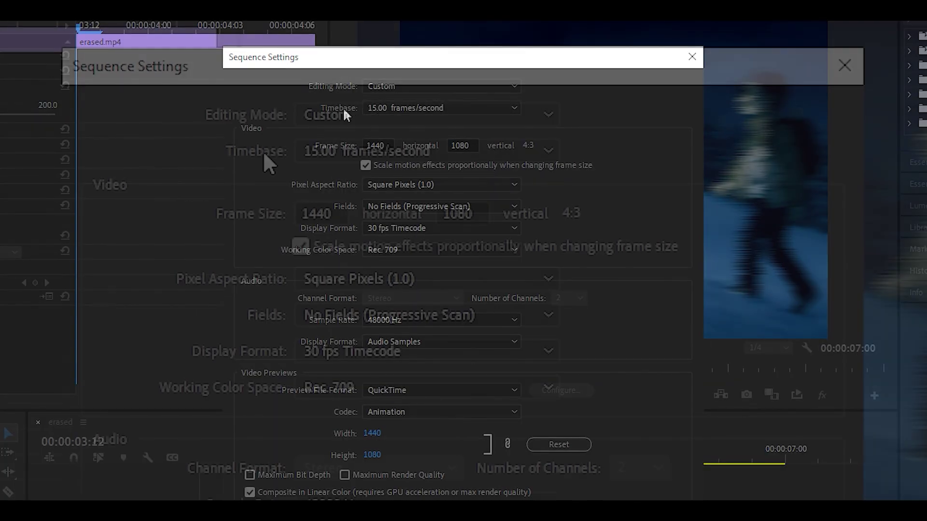
click(323, 150)
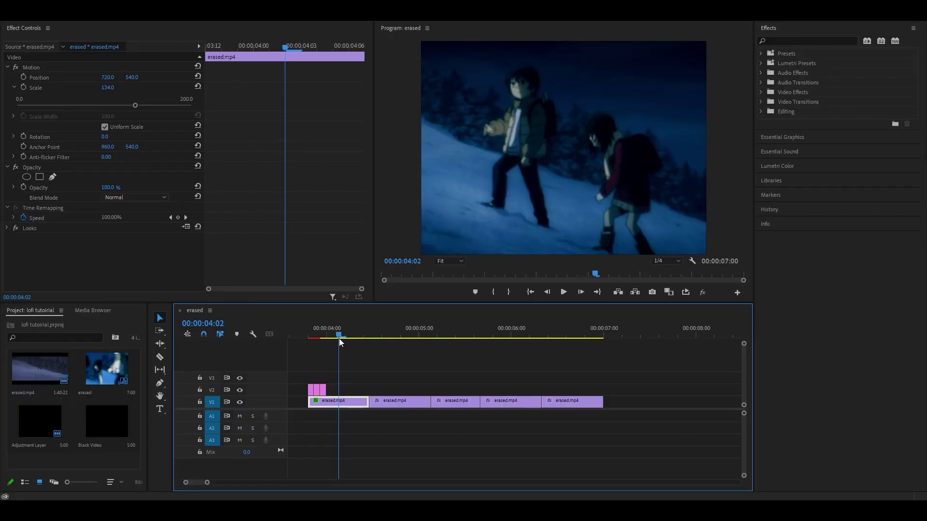
Scrub through the clips in the sequence and step frame by frame through the existing transition at 00:00:03:12.
drag(339, 338, 539, 338)
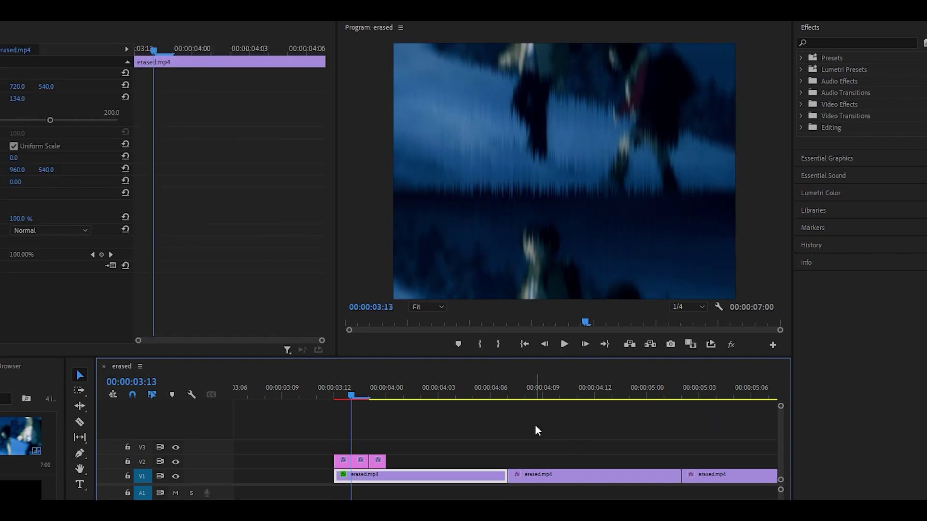
key(Right)
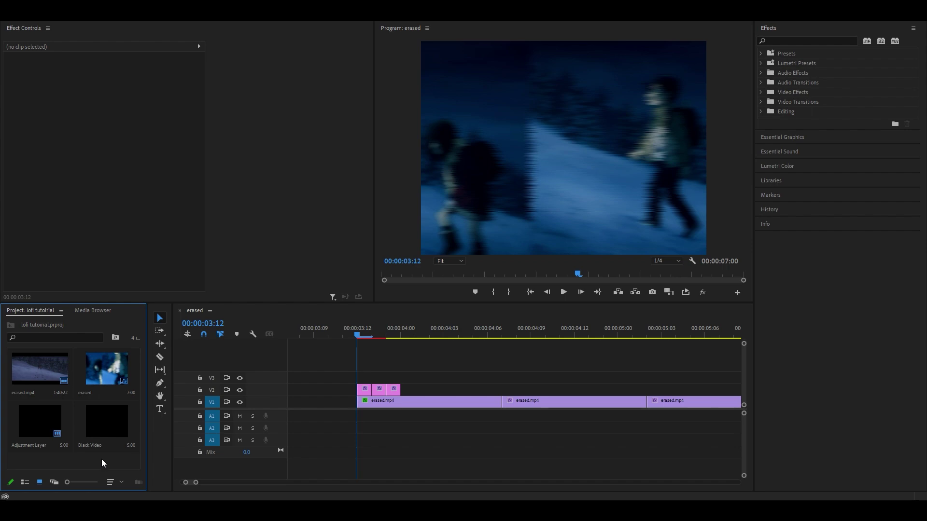
Start a new 1440 × 1080 adjustment layer and try placing the adjustment layer on track V3 above the first clip.
right_click(101, 459)
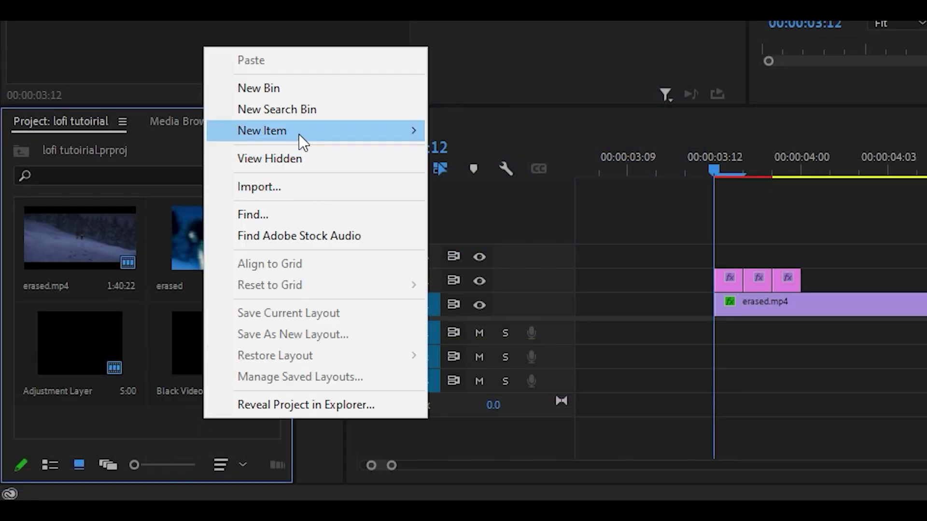
mouse_move(301, 135)
click(493, 190)
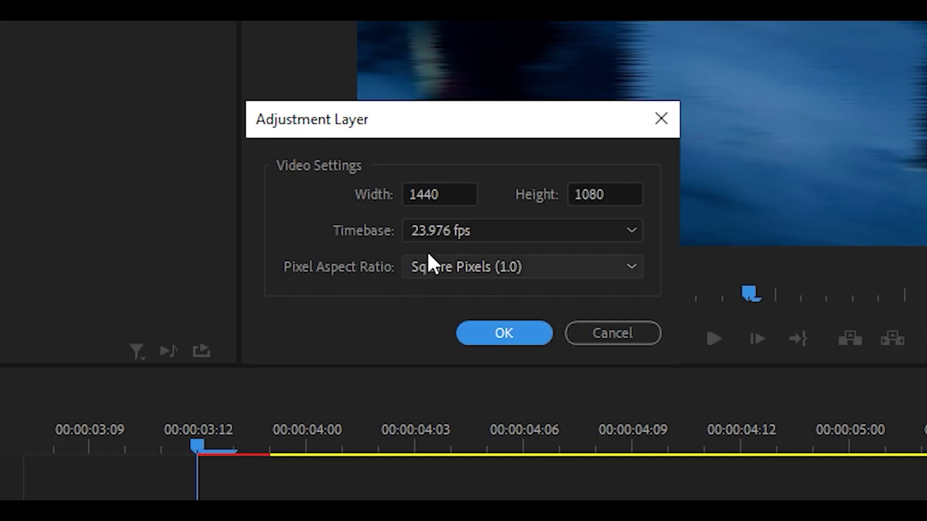
click(430, 226)
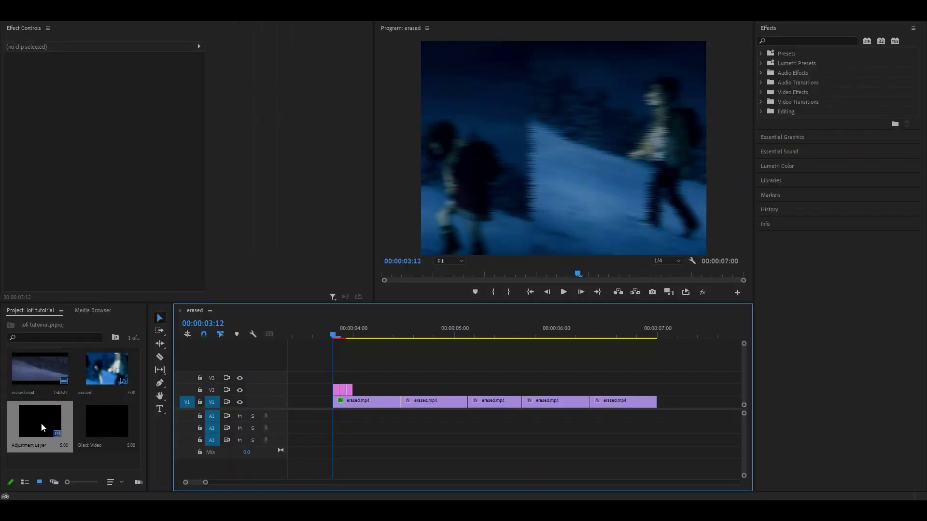
drag(42, 423, 340, 373)
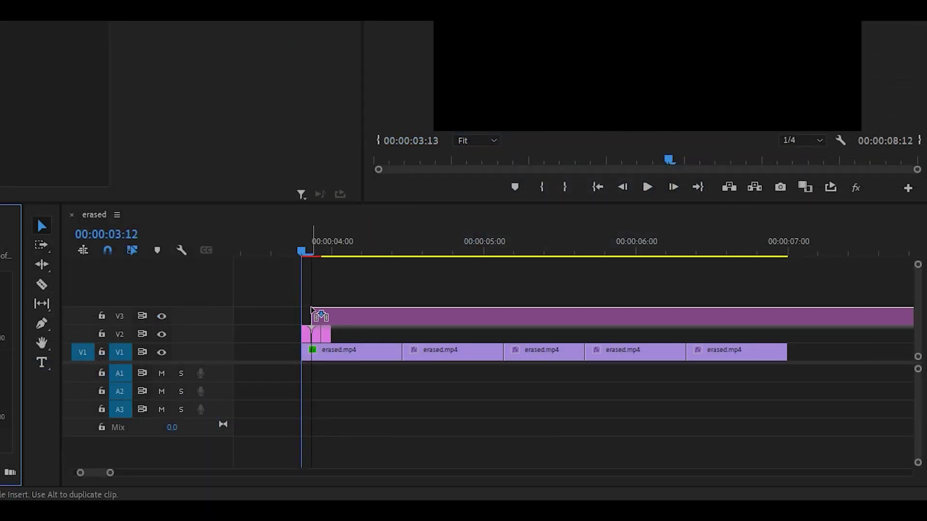
drag(311, 311, 311, 315)
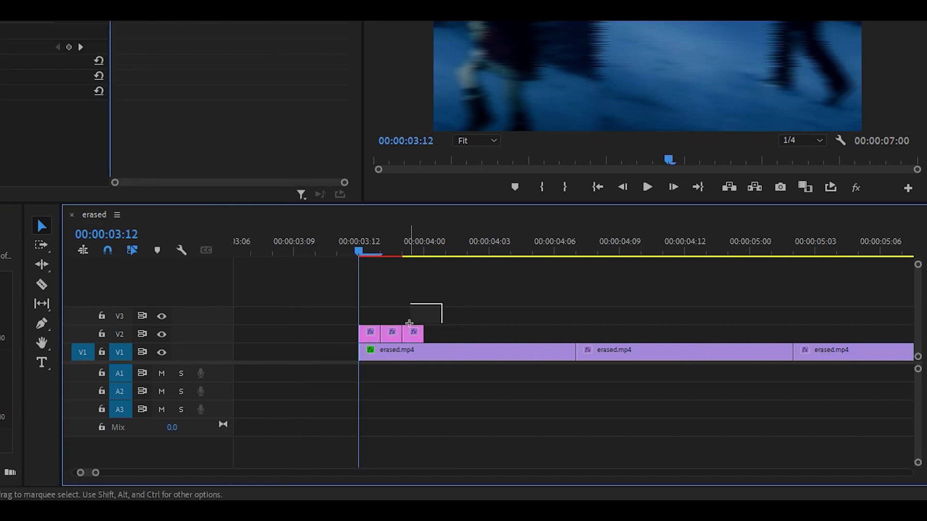
Move the second and third adjustment layers to the start of the second clip and apply S_WarpTransform to the first one.
drag(411, 324, 598, 334)
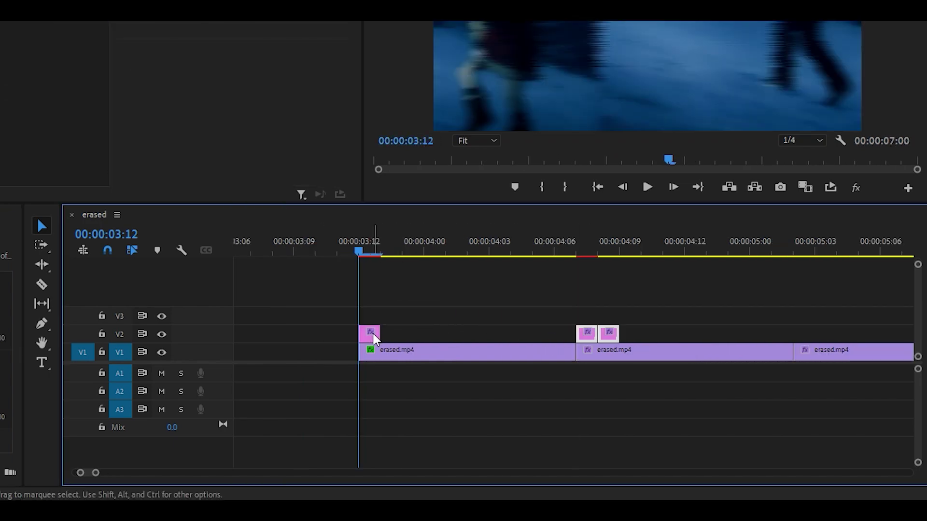
click(374, 333)
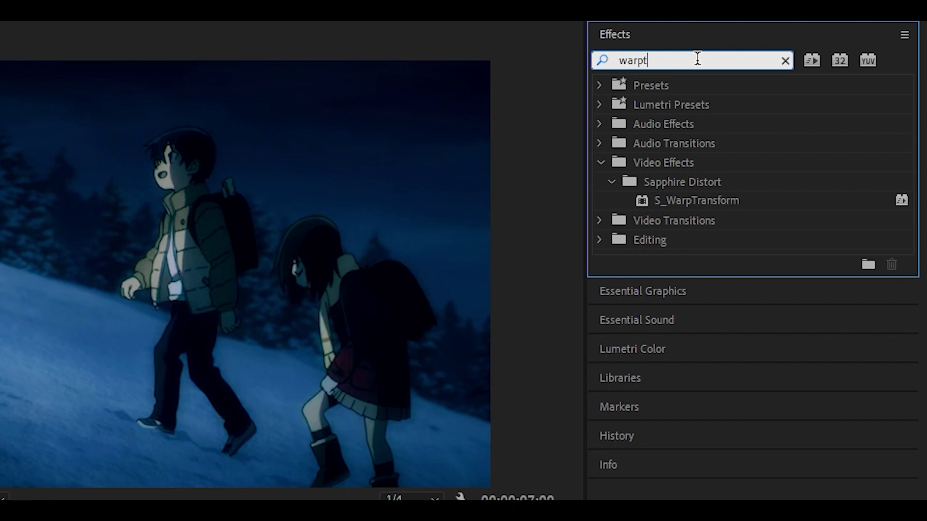
text(rptr)
drag(707, 199, 327, 333)
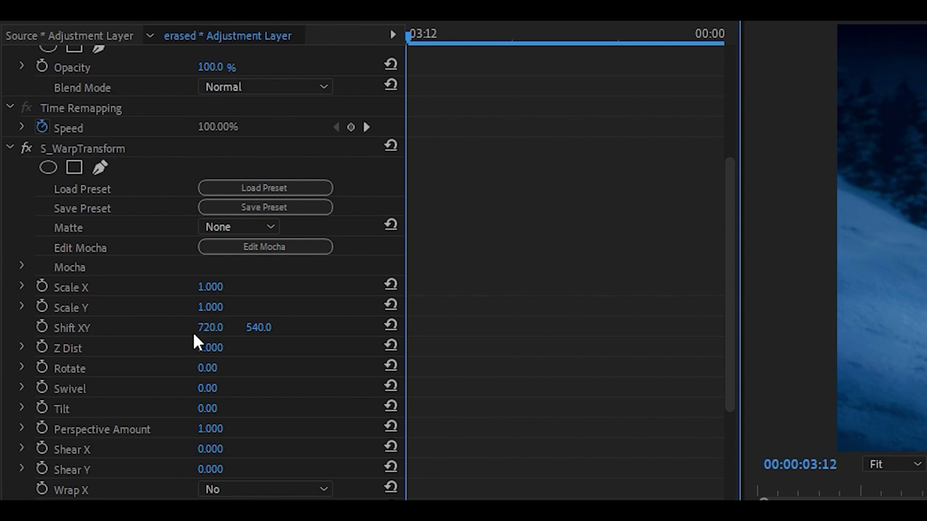
Set the horizontal Shift XY value of S_WarpTransform to 31 and set Wrap X to Tile.
drag(208, 333, 33, 333)
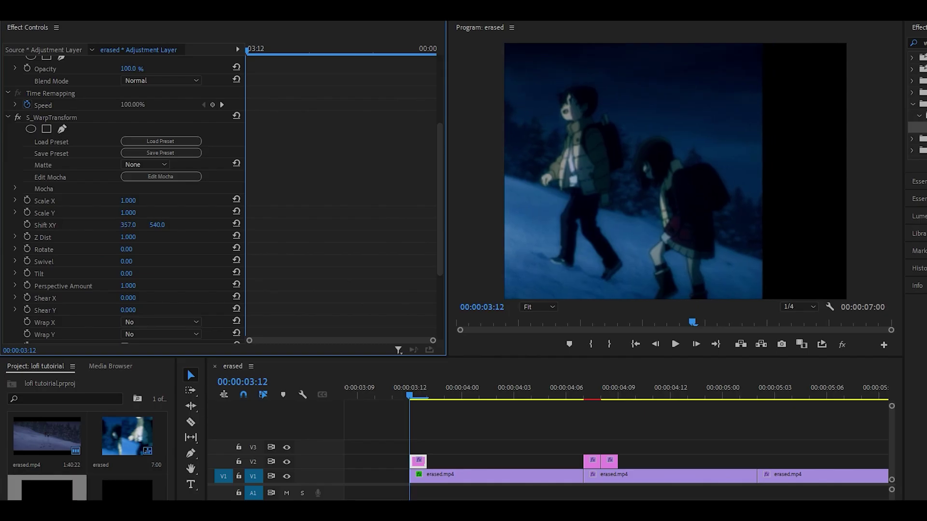
drag(127, 225, 26, 224)
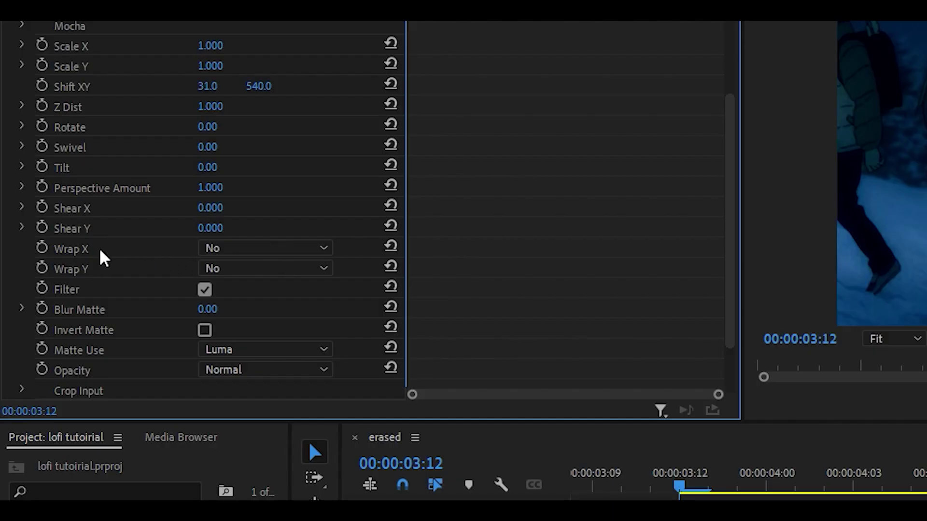
click(215, 253)
click(237, 288)
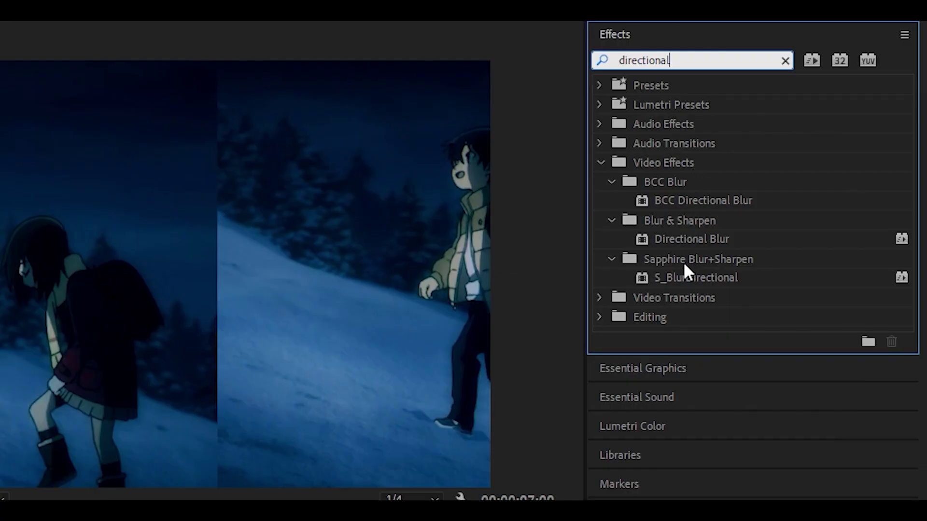
Apply S_BlurDirectional to the first adjustment layer with a Blur Amount of 50 and an Angle of 0.
click(719, 274)
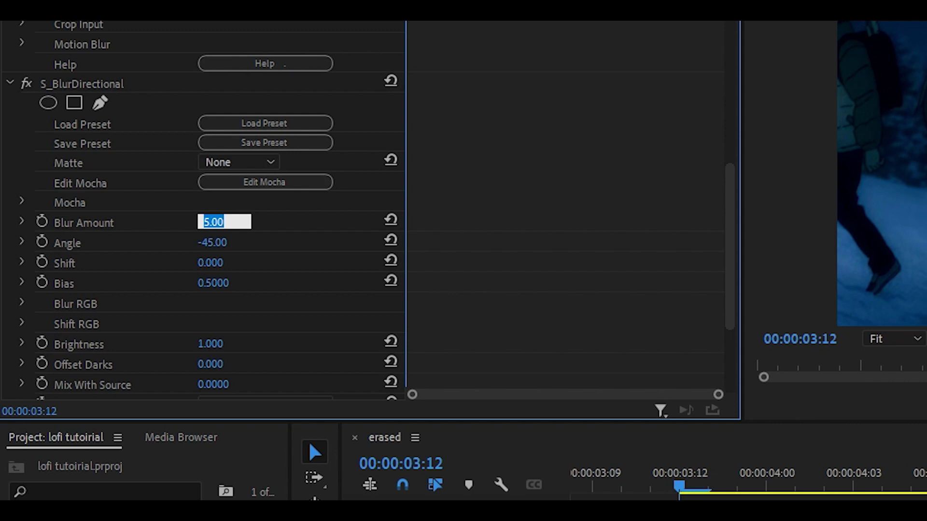
text(50)
key(Tab)
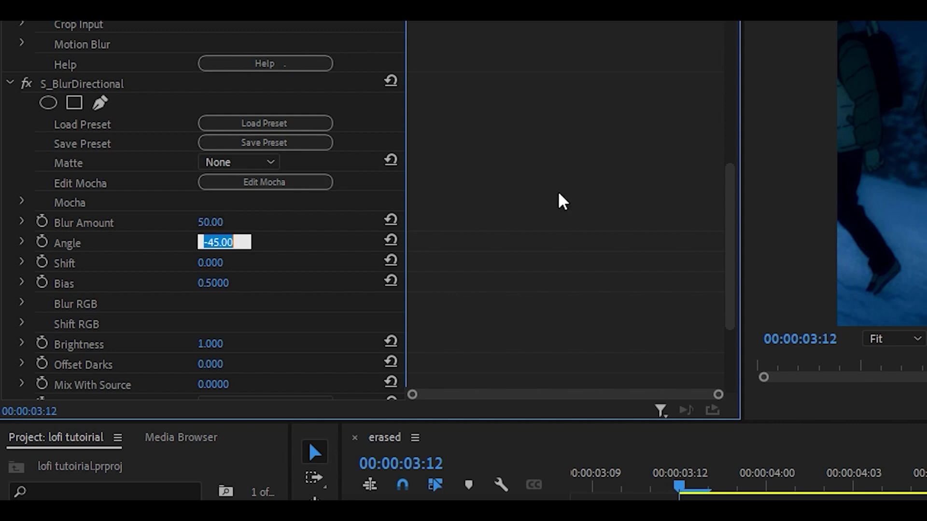
text(00)
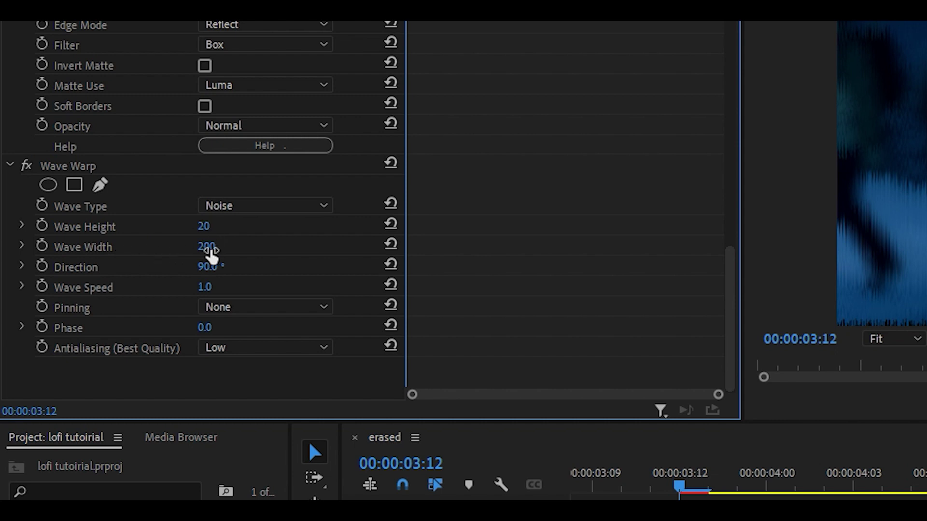
Set the Wave Warp direction to 0° and its pinning to All Edges.
click(215, 266)
text(0)
click(463, 277)
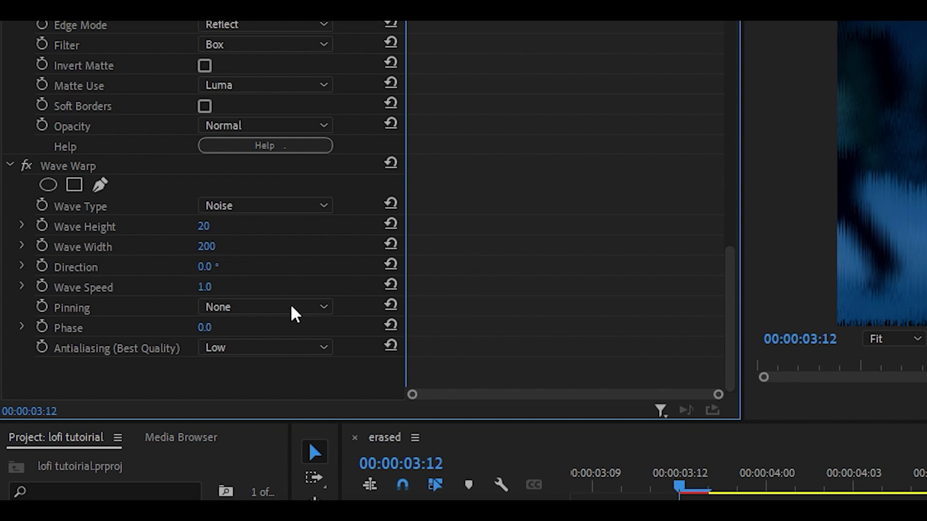
click(240, 309)
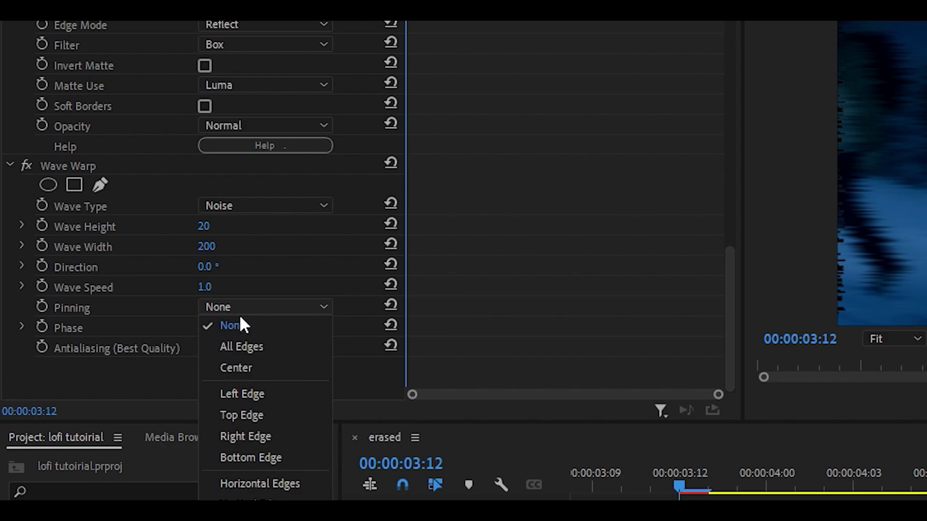
click(244, 346)
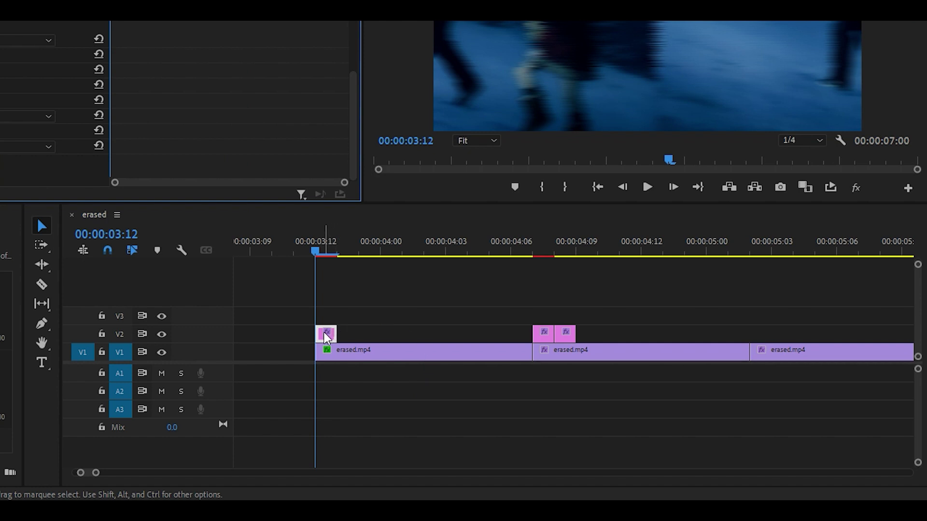
Duplicate the first adjustment layer onto the next frame and set the copy's Shift XY to 720, 1115.
drag(330, 332, 348, 333)
drag(347, 331, 348, 333)
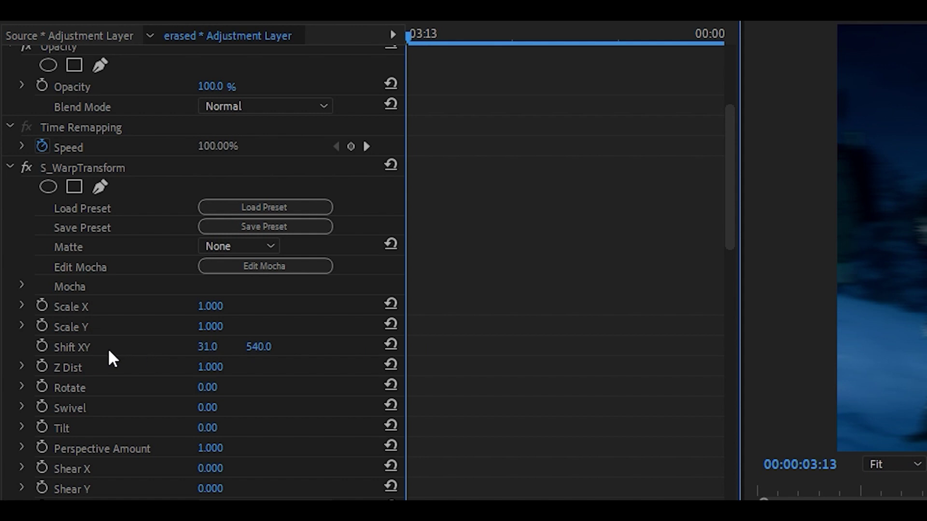
click(391, 344)
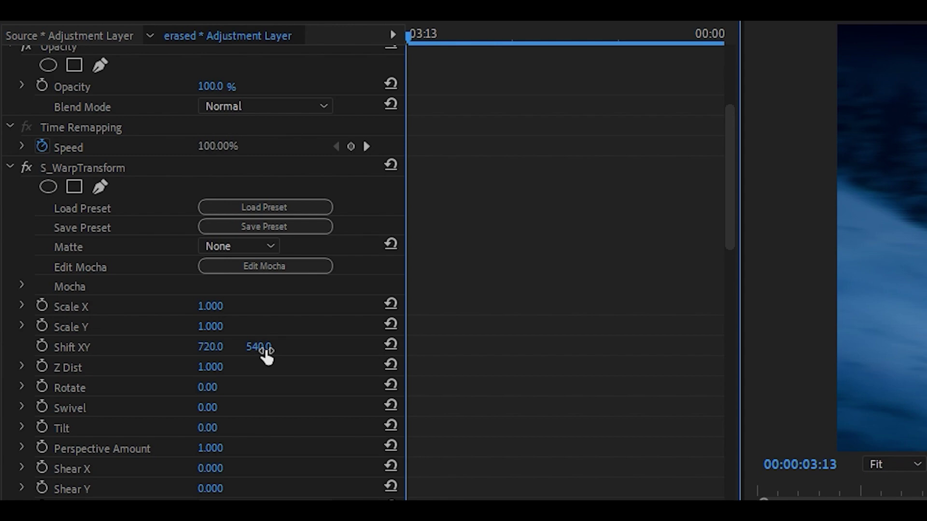
drag(267, 348, 361, 349)
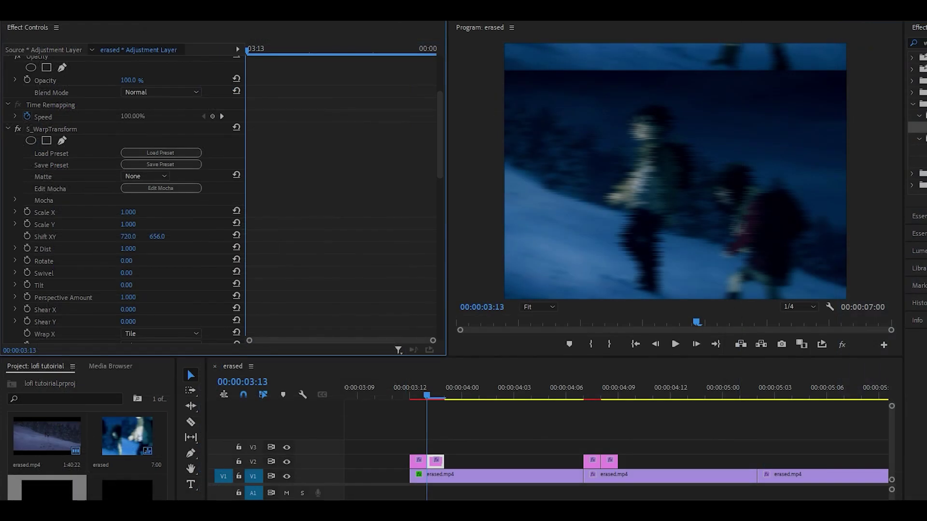
drag(157, 236, 378, 236)
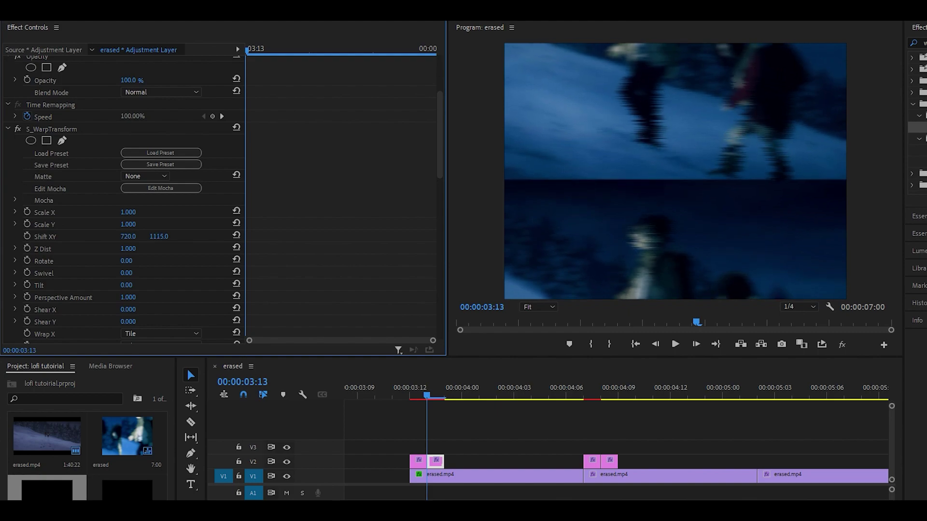
Set the S_BlurDirectional angle and the Wave Warp direction of the second adjustment layer to 90.
scroll(161, 236, down, 8)
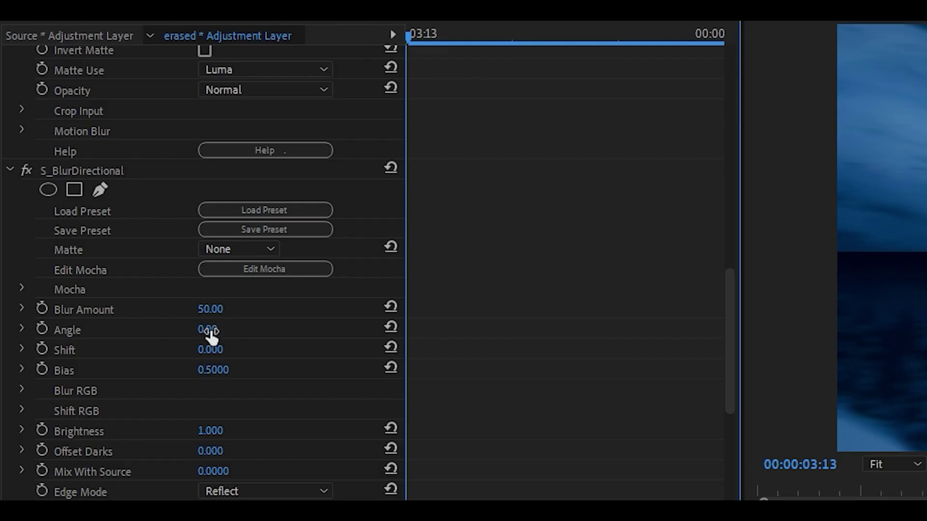
click(210, 332)
text(90)
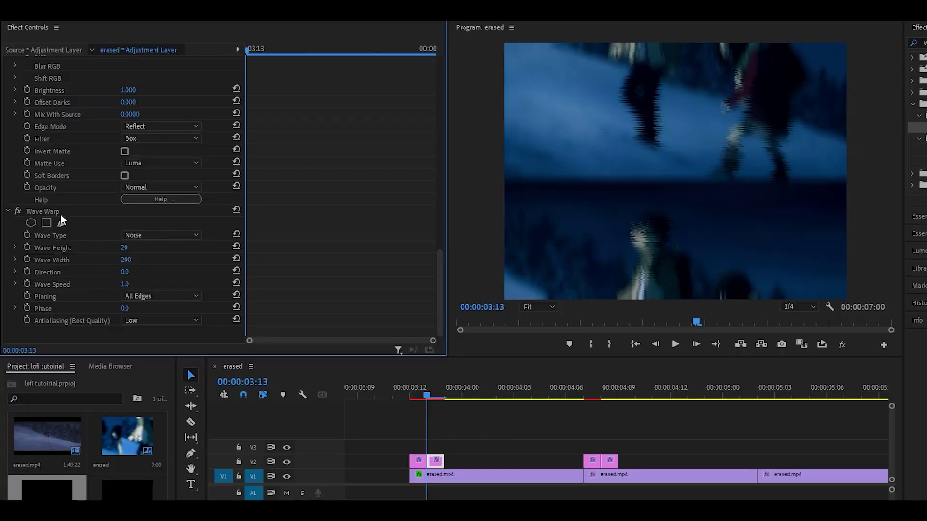
click(127, 273)
text(9)
text(0)
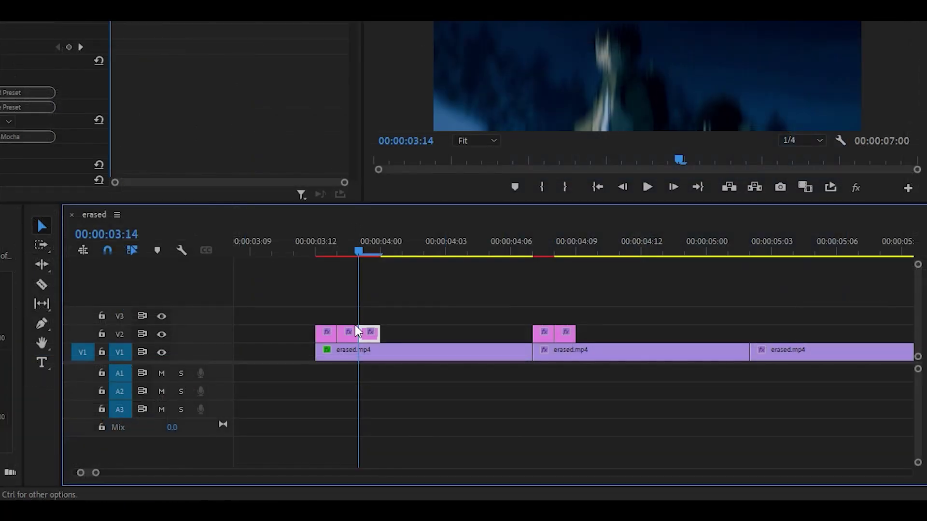
Clear the existing effects from the third adjustment layer and apply a fresh S_WarpTransform to it.
click(368, 331)
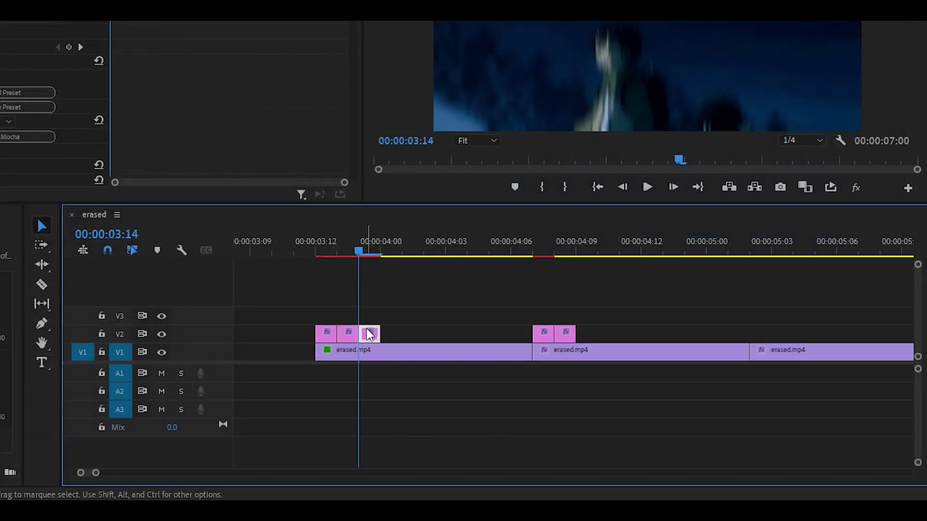
click(137, 242)
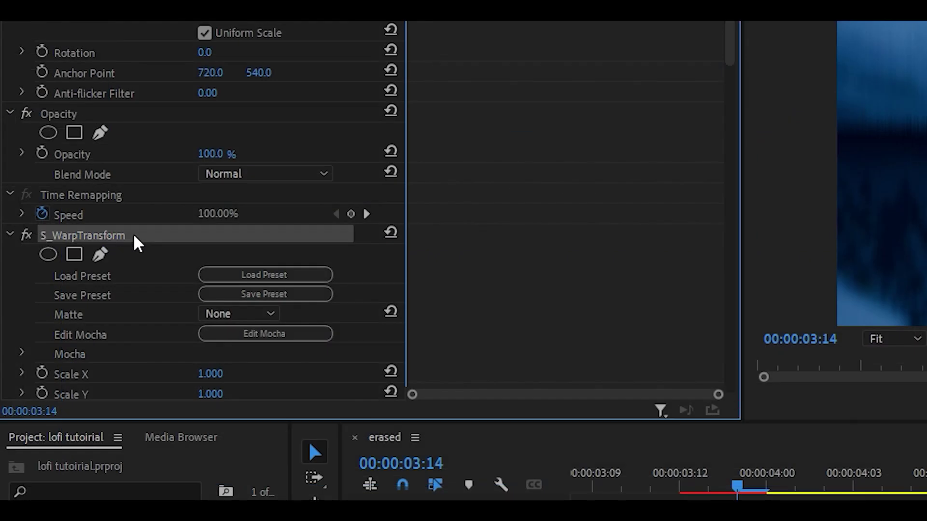
right_click(136, 242)
click(176, 387)
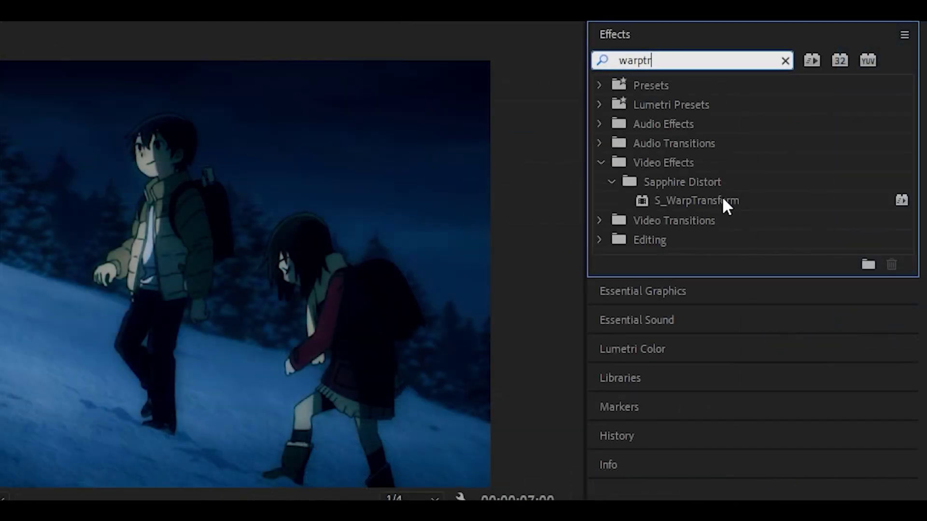
drag(722, 205, 369, 332)
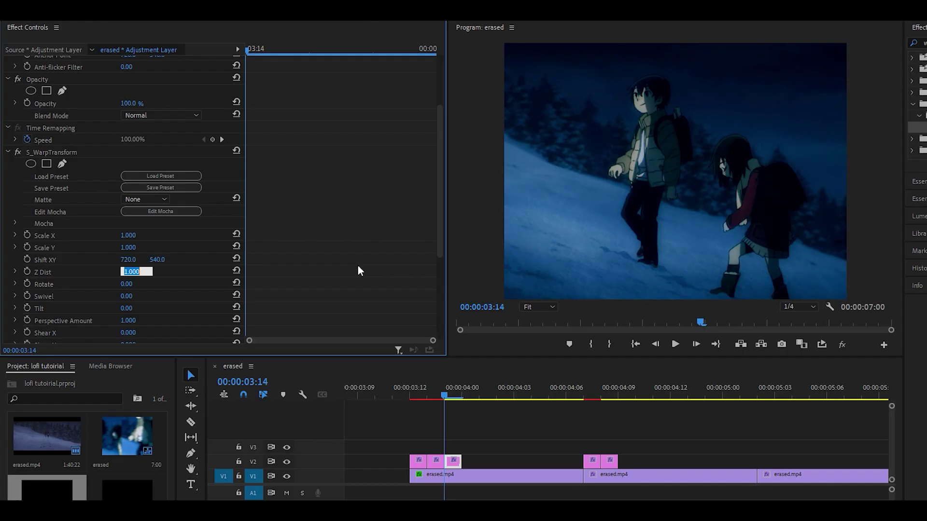
Set the third layer's S_WarpTransform Z Dist to 1.4 and both Wrap X and Wrap Y to Reflect.
text(1.4)
key(Return)
scroll(77, 290, down, 3)
click(138, 288)
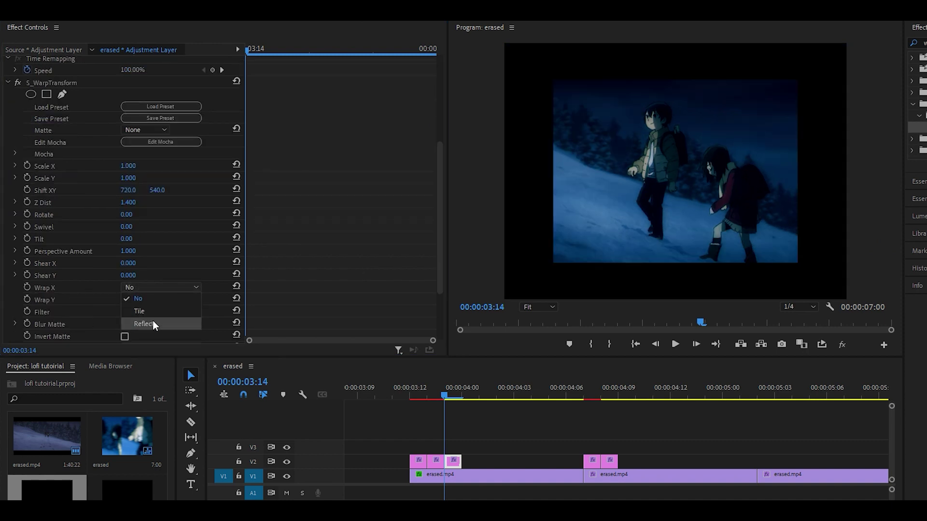
click(152, 324)
click(151, 299)
click(143, 335)
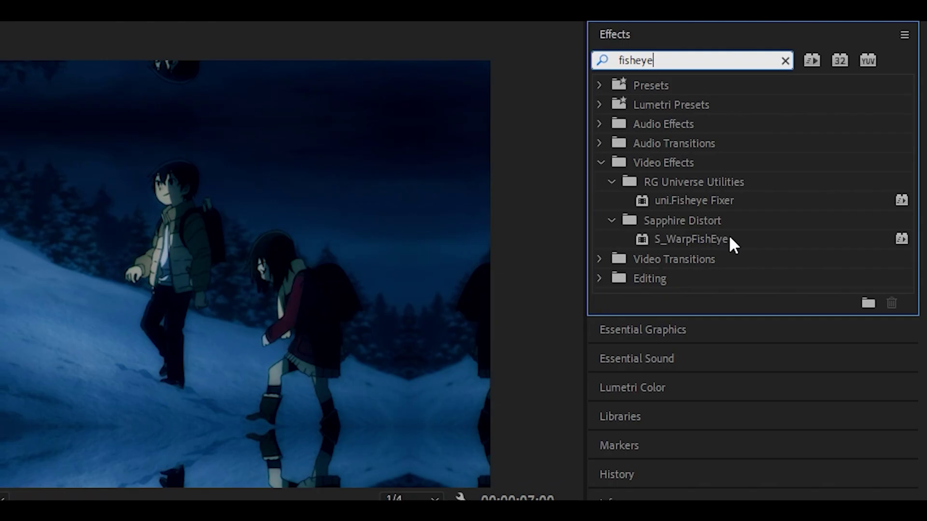
Add S_WarpFishEye with an Amount of -0.2 and S_BlurMotion to the third adjustment layer, opening the blur's To Z Dist for editing.
click(716, 237)
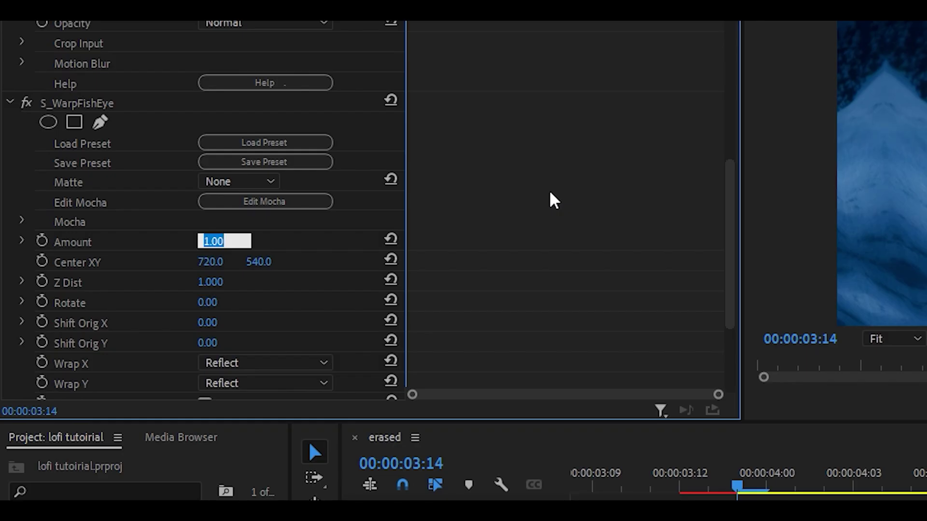
text(-0.2)
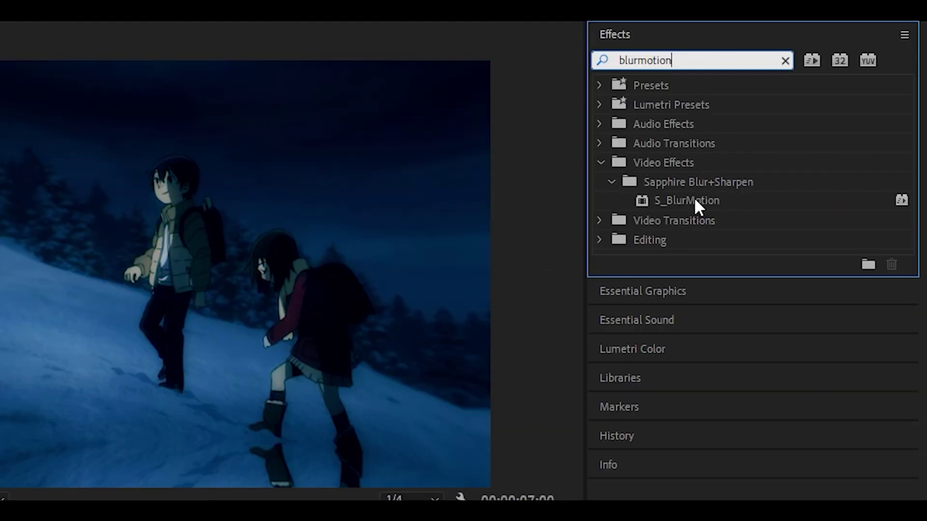
click(695, 203)
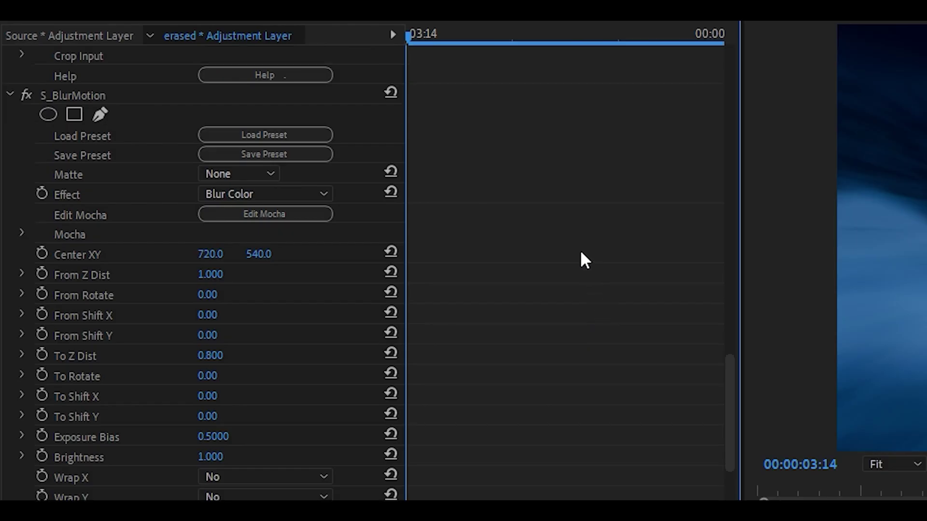
scroll(581, 253, down, 1)
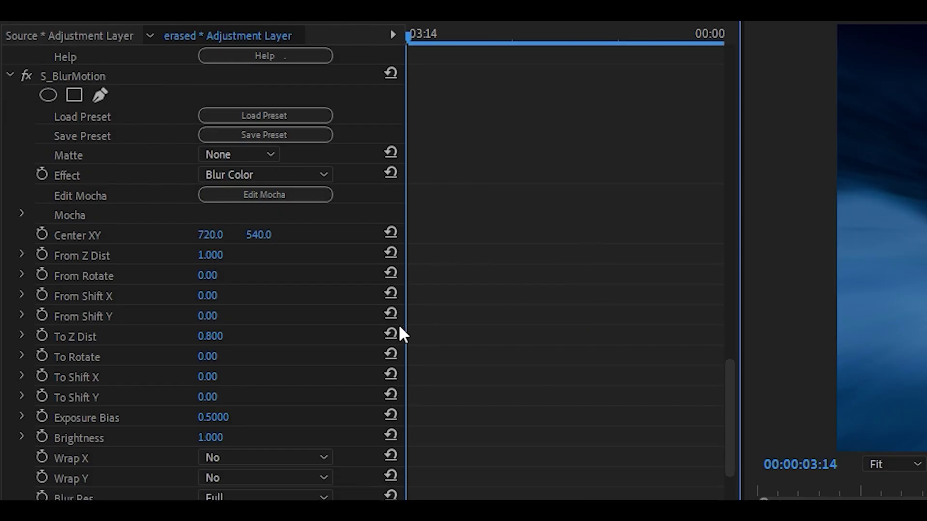
click(199, 337)
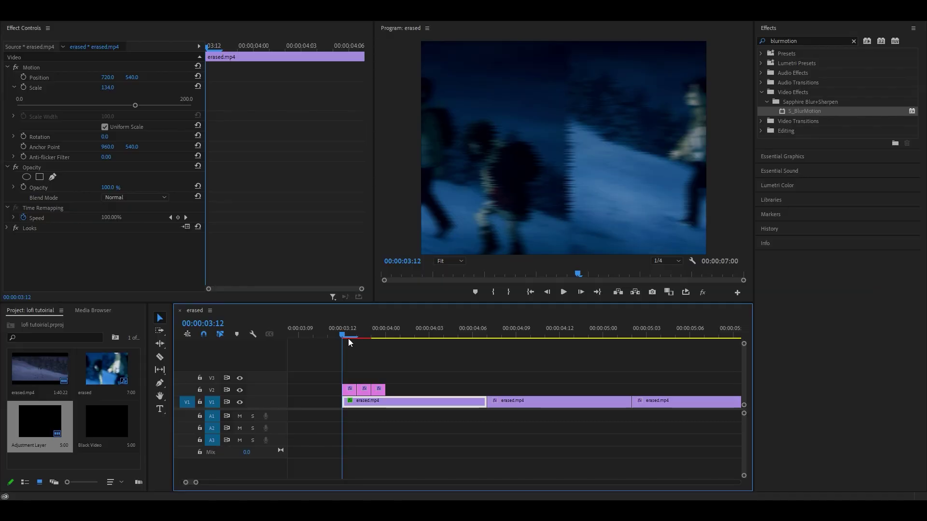
Move two of the adjustment layers onto the last two frames before the first cut, starting at 00:00:04:05.
mouse_move(349, 338)
mouse_down()
mouse_move(375, 340)
mouse_move(344, 341)
mouse_up()
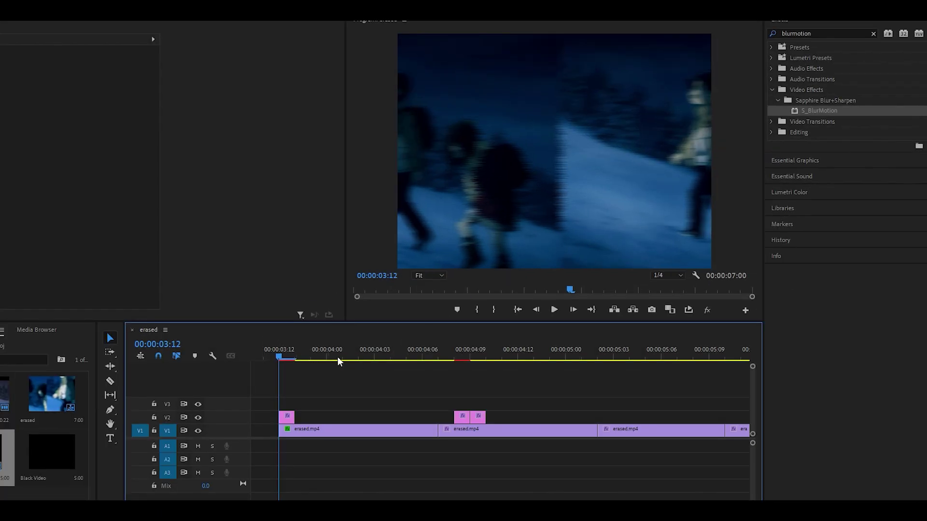
drag(355, 356, 408, 356)
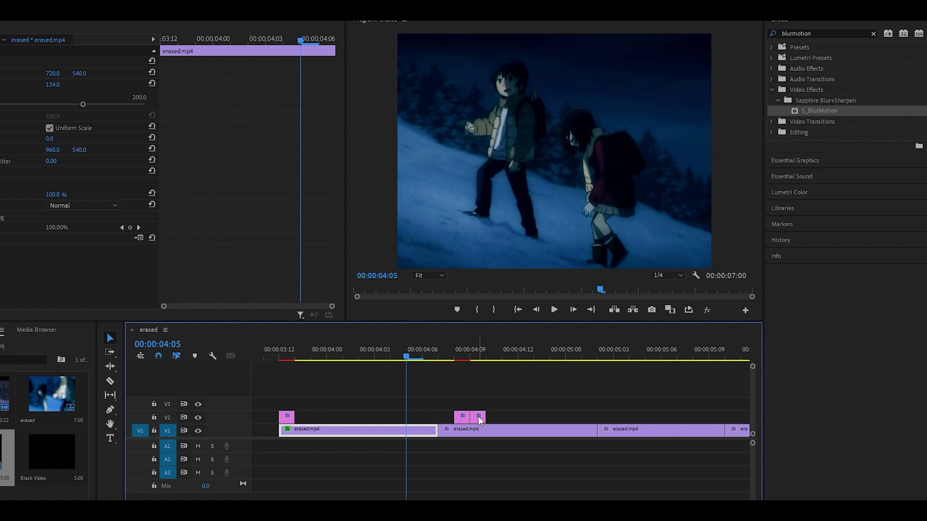
drag(479, 421, 418, 413)
drag(414, 408, 415, 417)
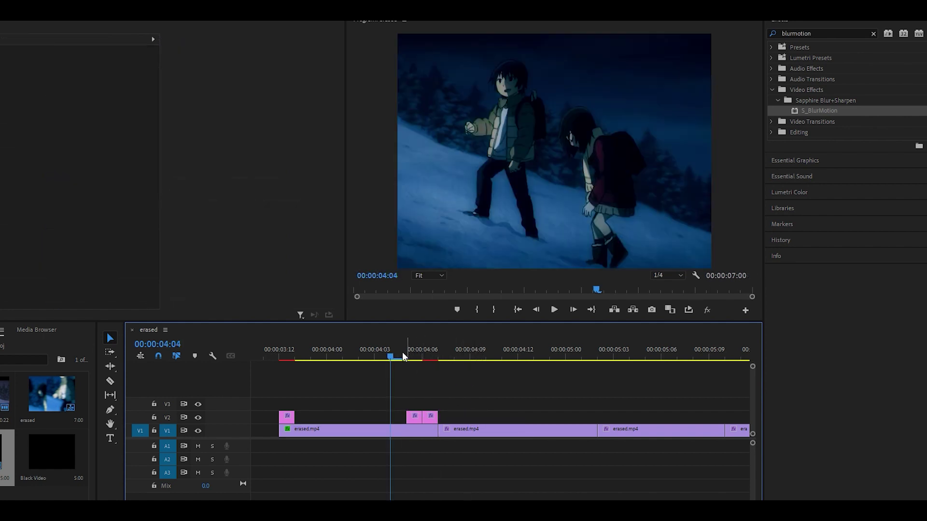
Check the frames around the first cut and duplicate the adjustment layer at 00:00:04:06 onto the frame just after the cut.
click(407, 354)
key(d)
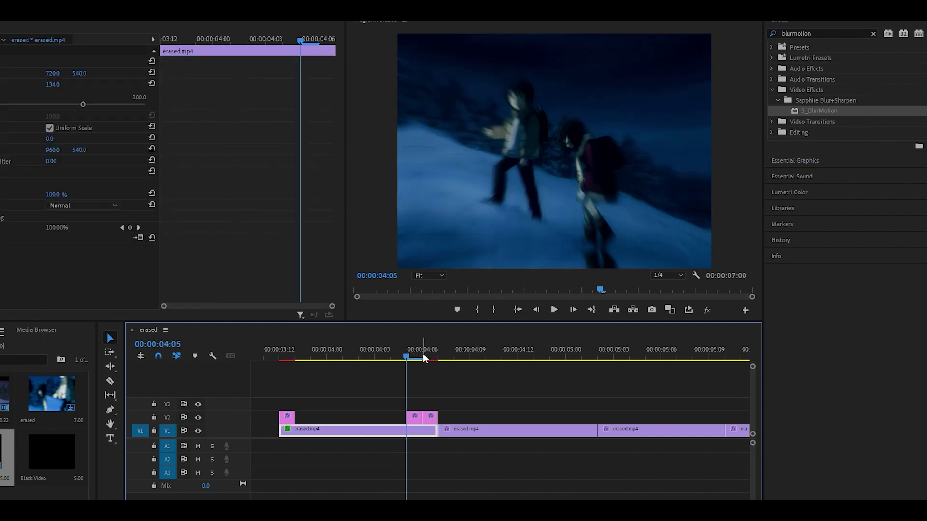
click(424, 357)
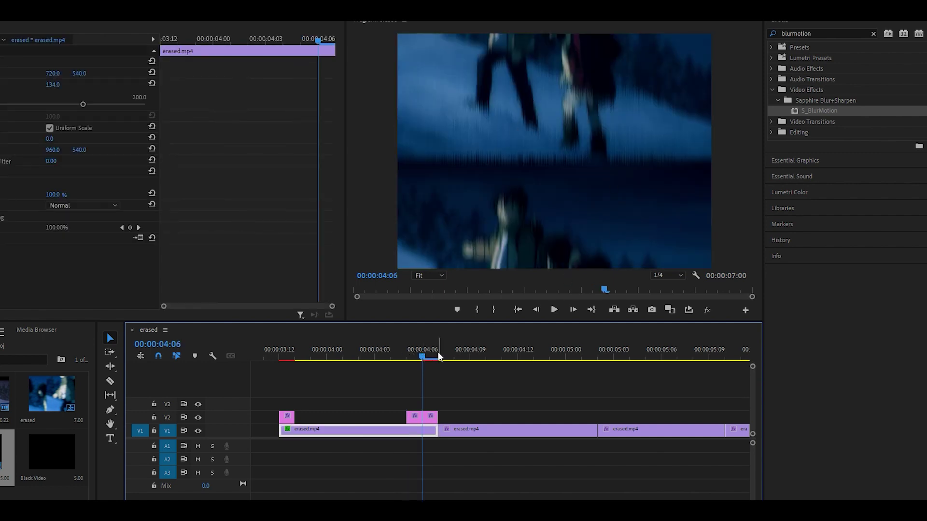
click(438, 357)
key(d)
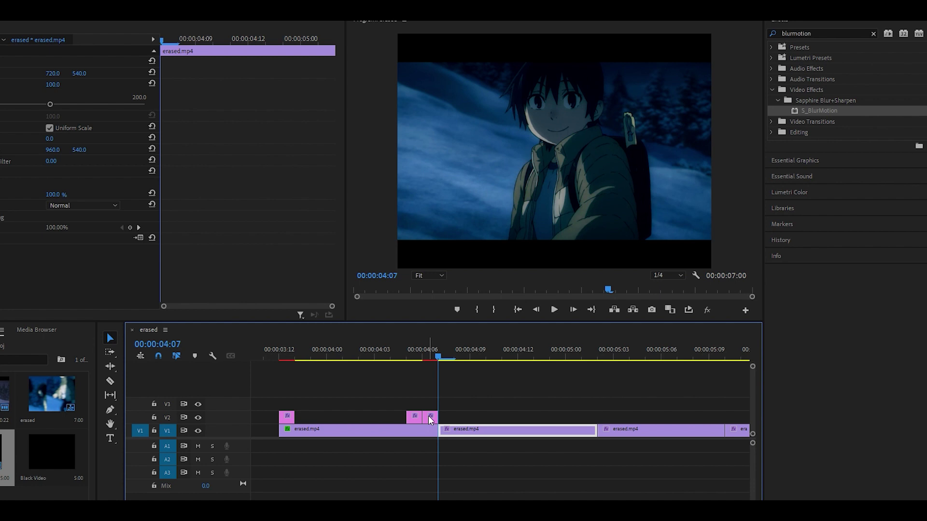
drag(428, 416, 445, 415)
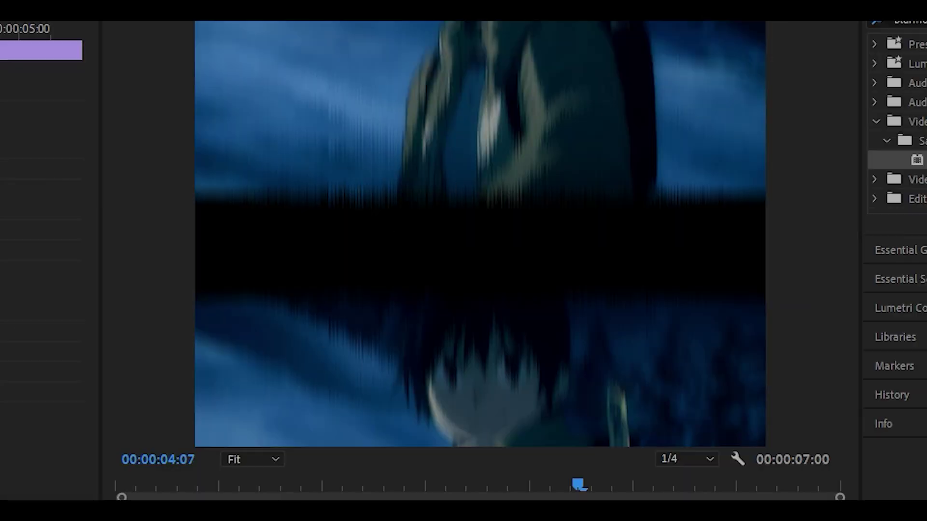
Set the second clip's Scale to 133 and save the project.
key(Right)
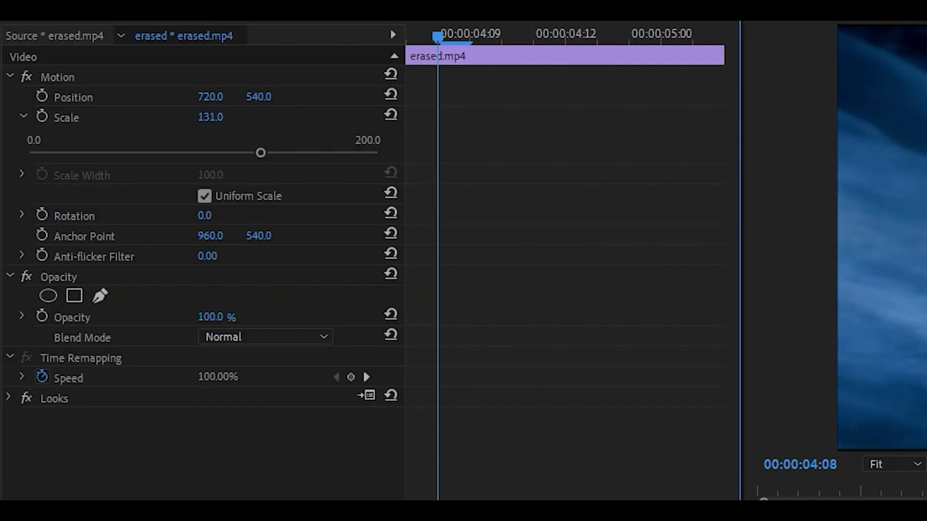
click(224, 117)
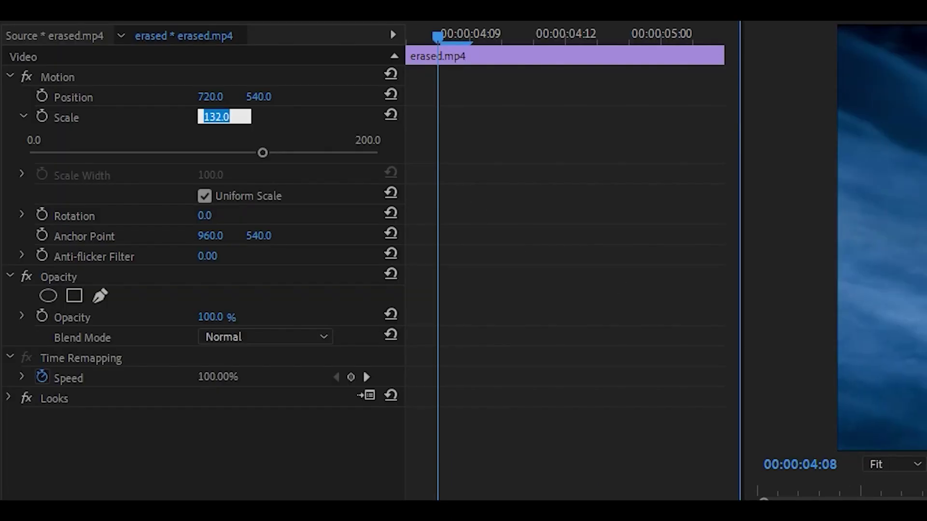
key(Up)
key(ctrl+s)
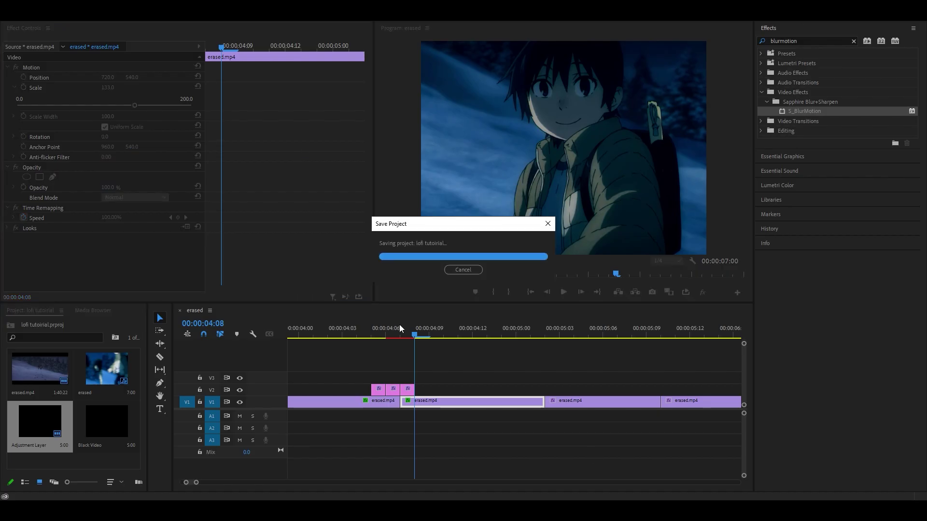
Enlarge the last clip in the sequence with its Motion Scale value so it fills the frame.
click(402, 328)
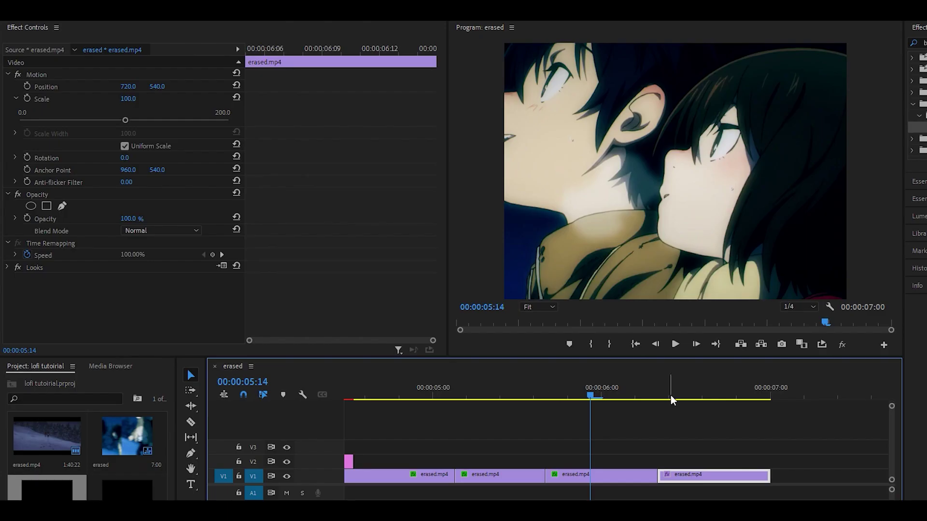
click(689, 395)
click(142, 98)
text(13)
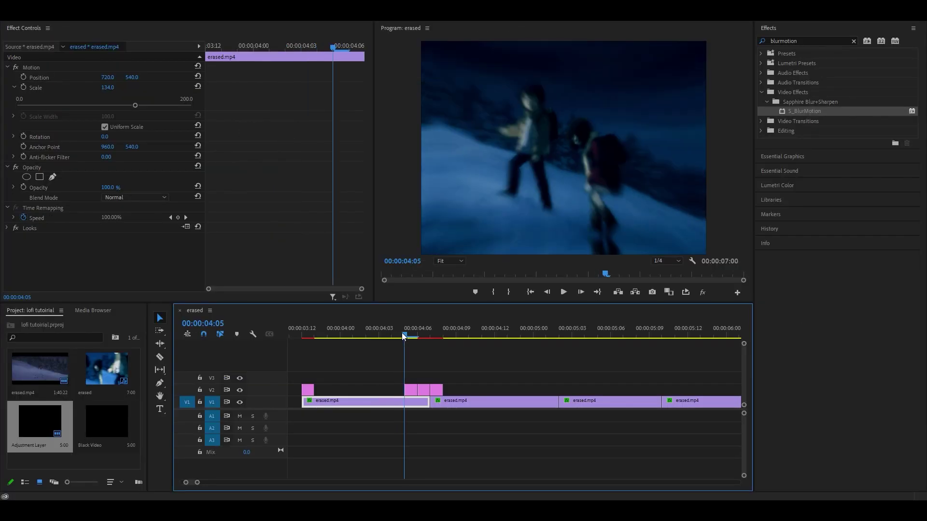
Keyframe the first clip's Scale at 200 on 00:00:03:13 and at 100 on 00:00:04:06.
drag(404, 337, 318, 338)
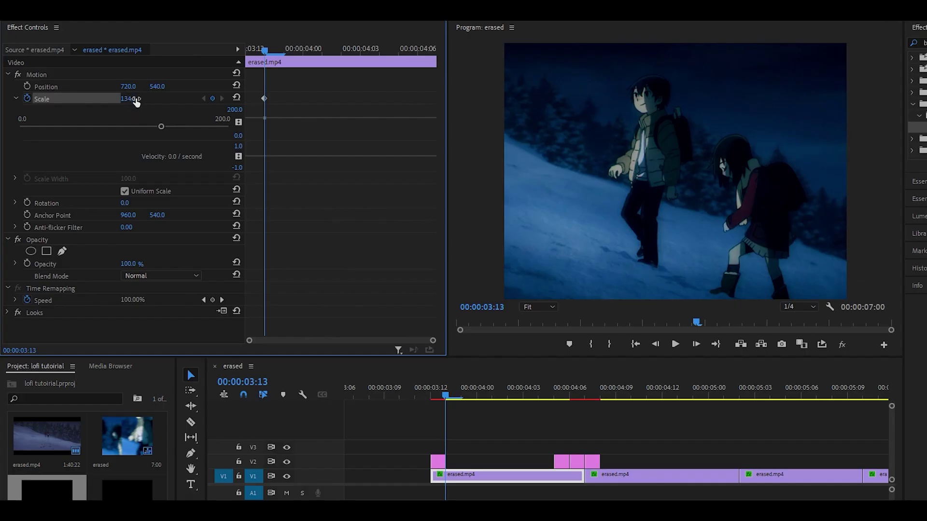
drag(127, 97, 137, 99)
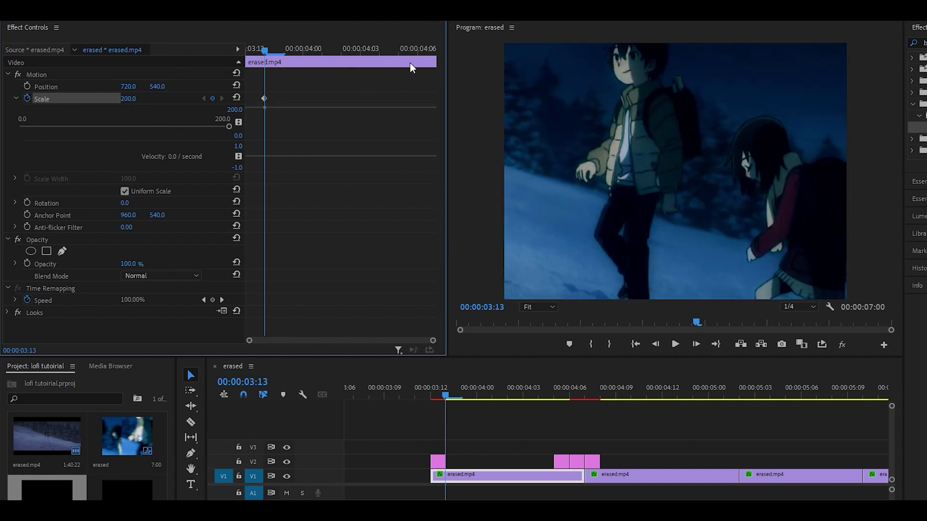
click(419, 48)
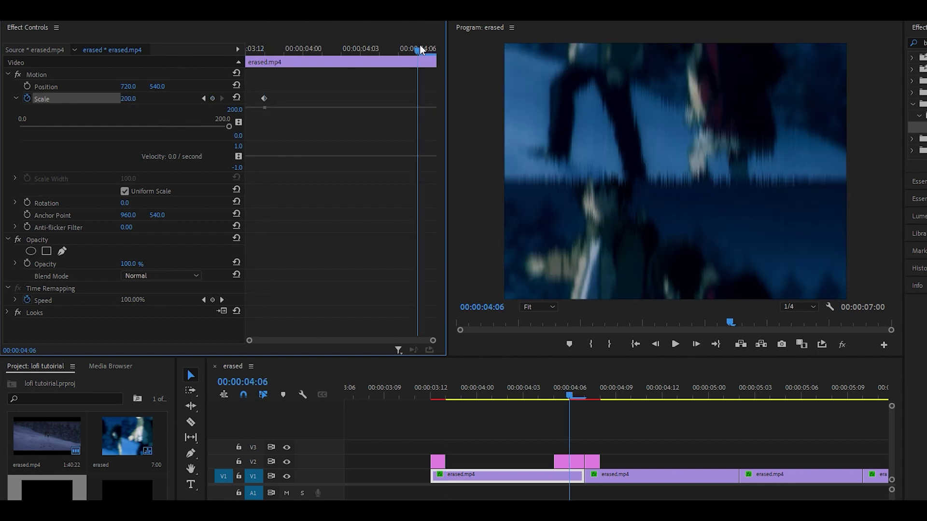
click(237, 97)
Ease the first clip's zoom by stretching the incoming velocity handle of its second Scale keyframe.
click(23, 115)
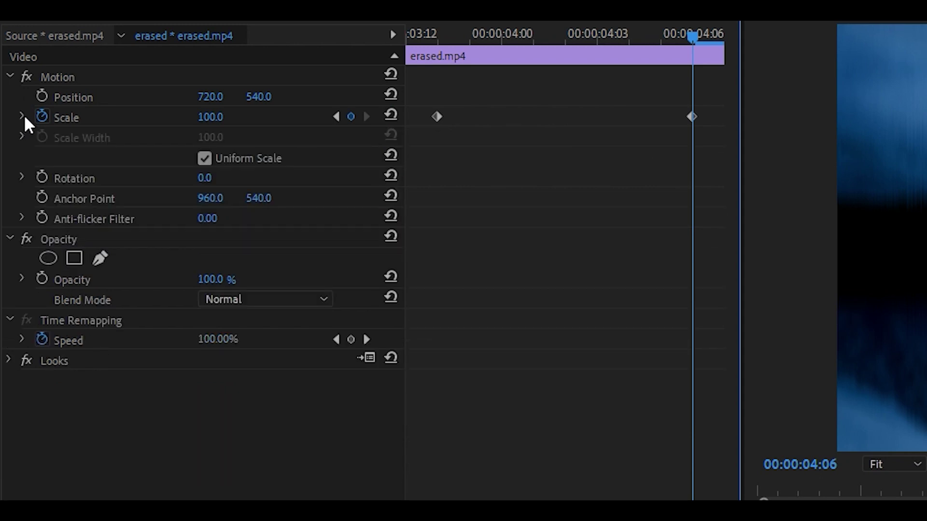
click(24, 116)
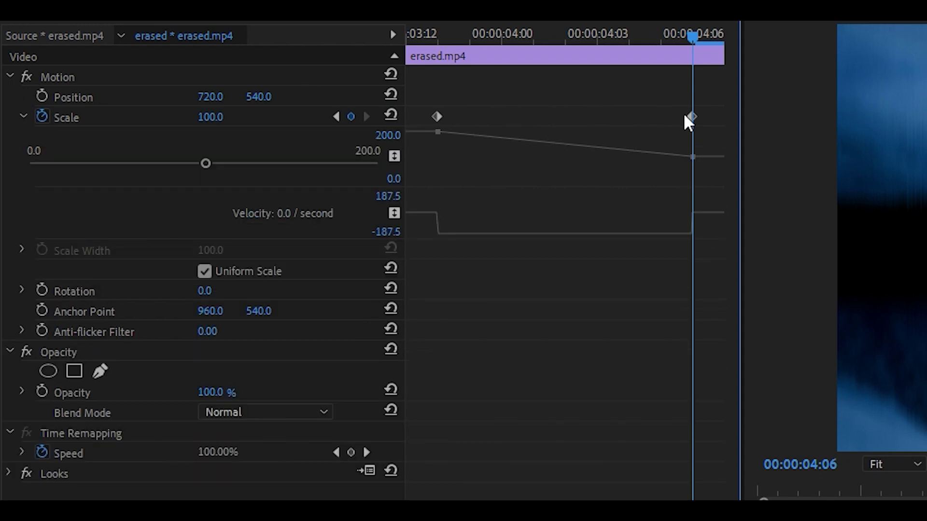
click(690, 117)
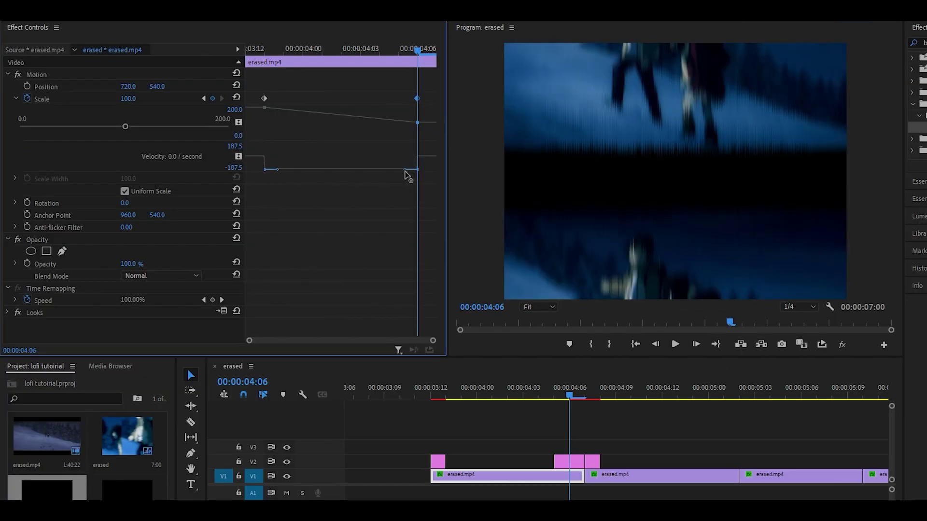
drag(404, 170, 350, 159)
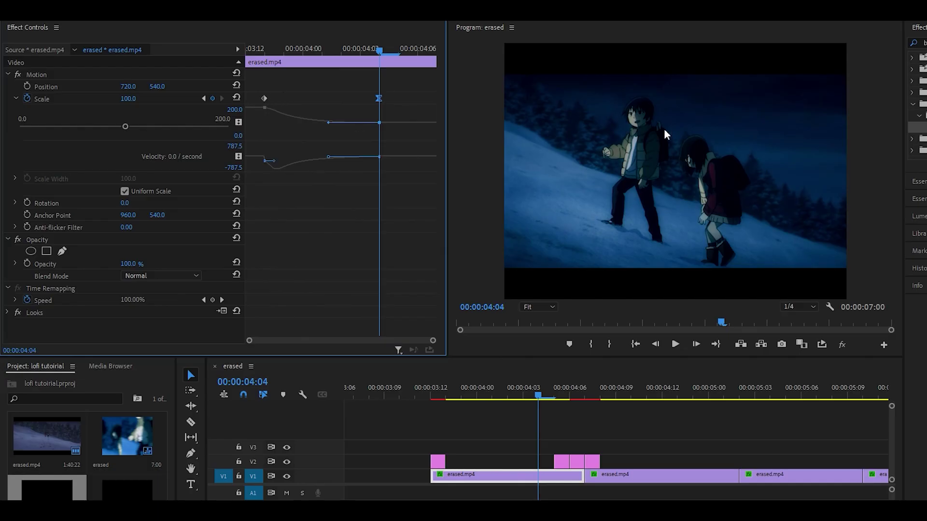
Set the first clip's ending Scale keyframe to 134, move it to the clip's end and preview the zoom.
click(142, 98)
text(134)
key(Return)
drag(378, 99, 427, 101)
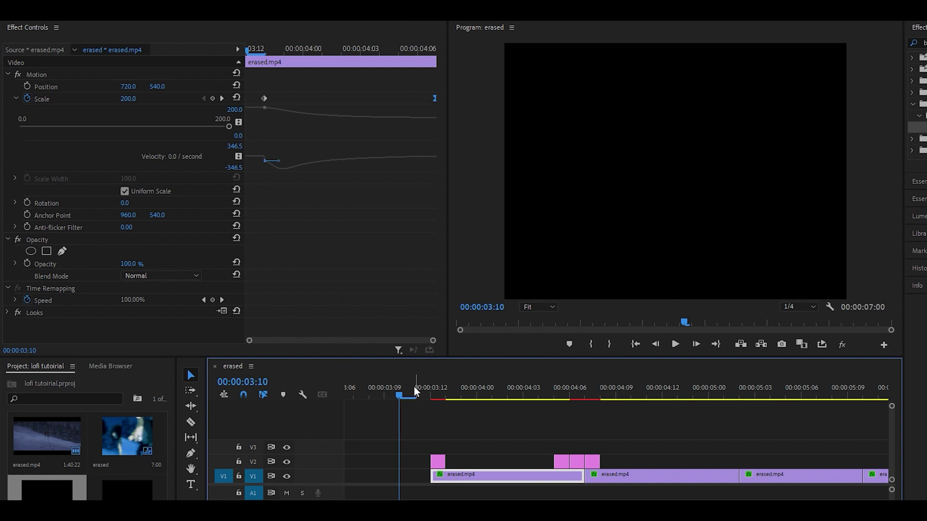
drag(413, 386, 459, 389)
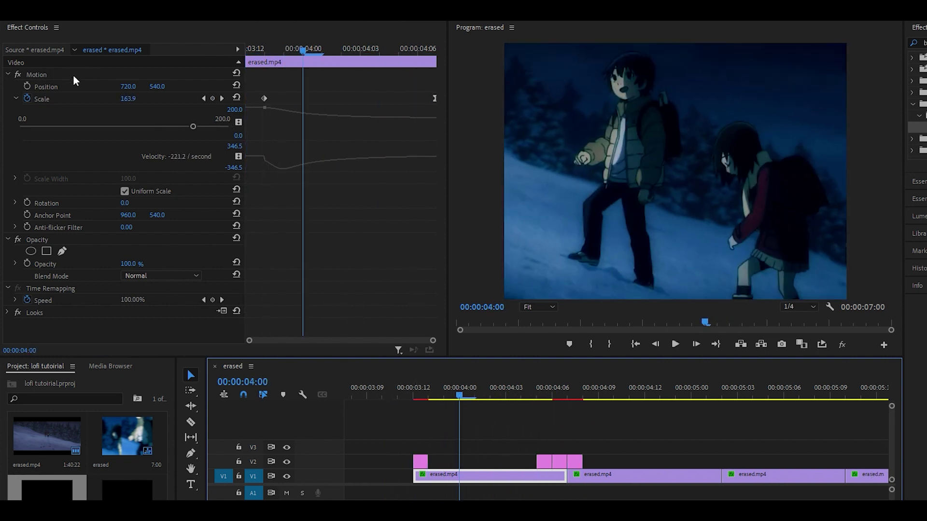
Copy the first clip's Motion settings and paste them onto the second clip.
click(45, 74)
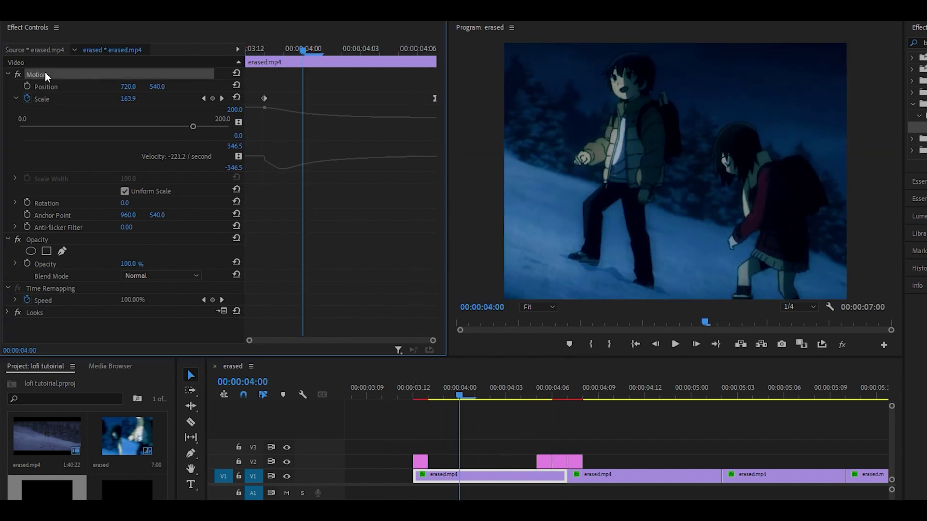
right_click(45, 74)
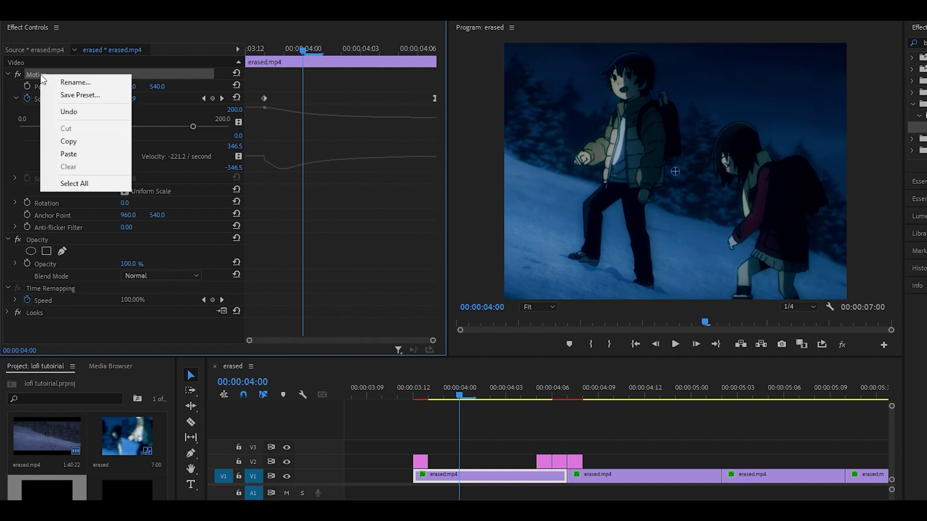
click(69, 141)
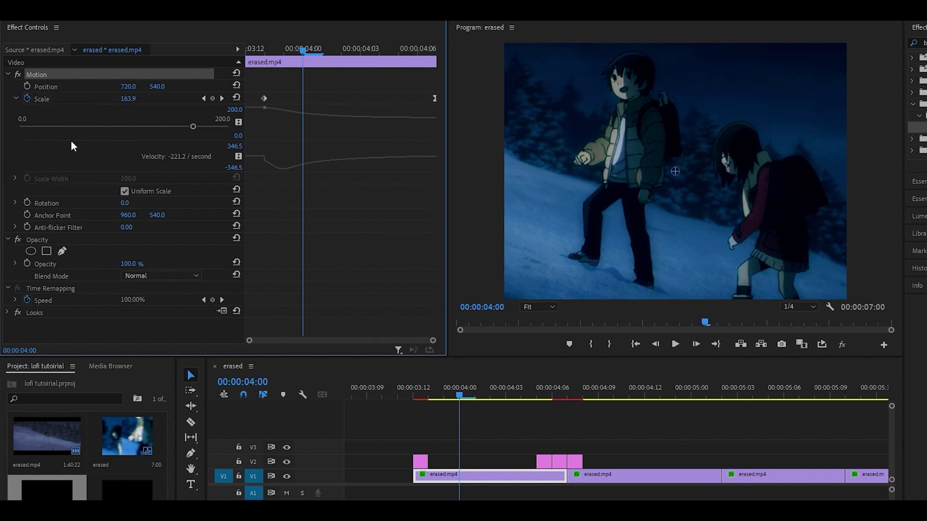
click(624, 389)
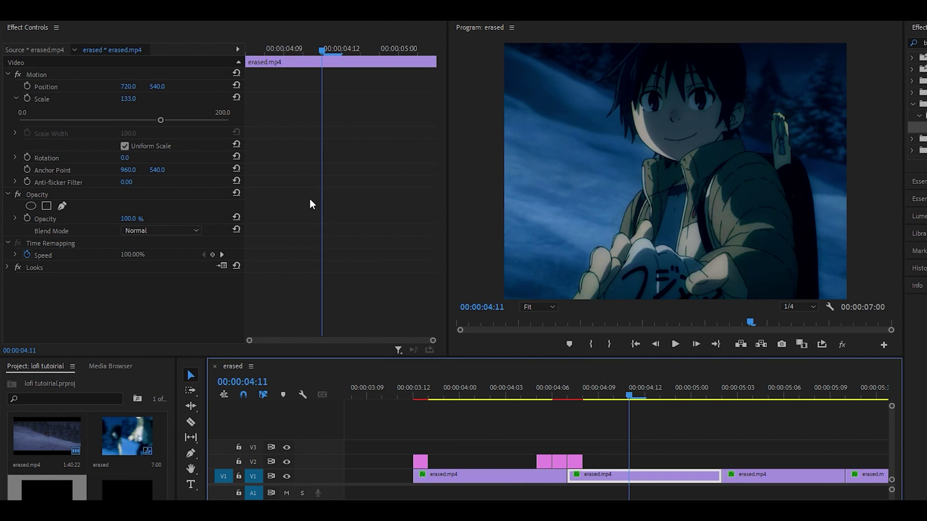
right_click(317, 154)
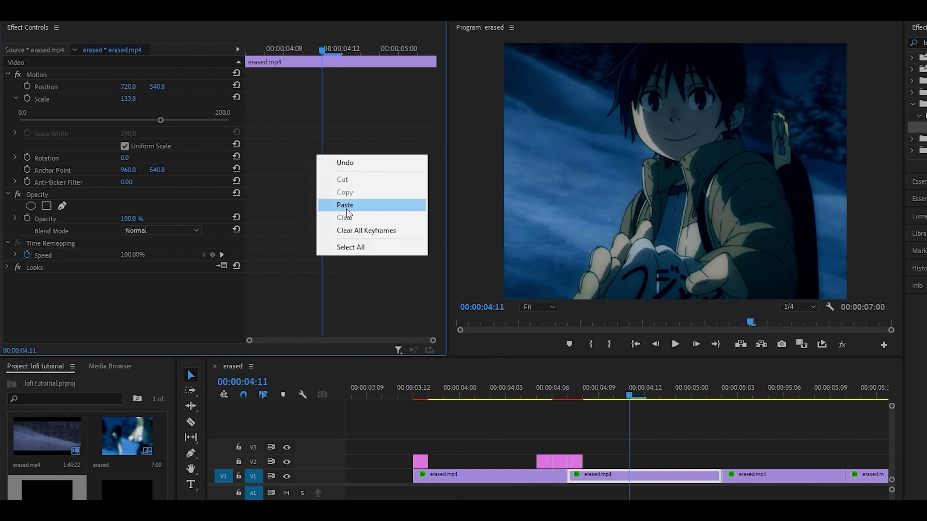
click(346, 208)
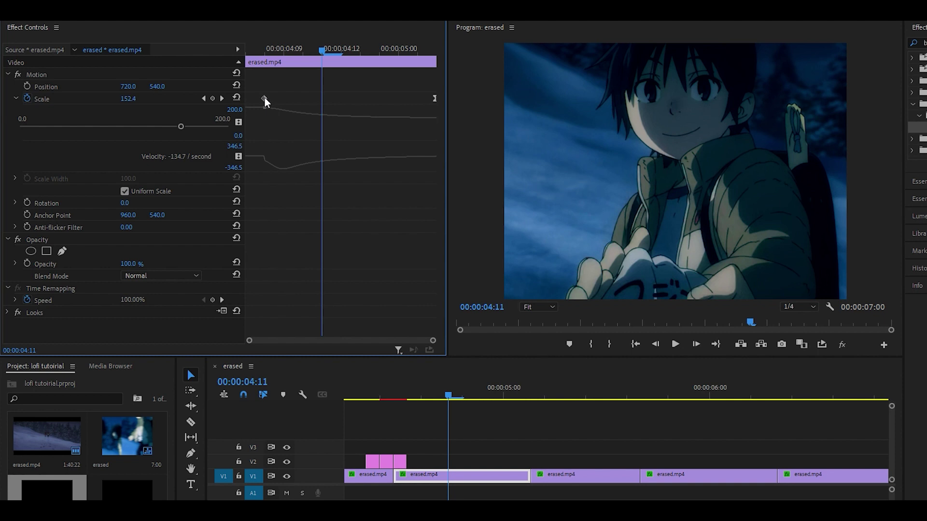
Move the second clip's first Scale keyframe to the start of the clip and copy the clip's Motion settings.
drag(264, 98, 242, 94)
right_click(49, 73)
click(80, 144)
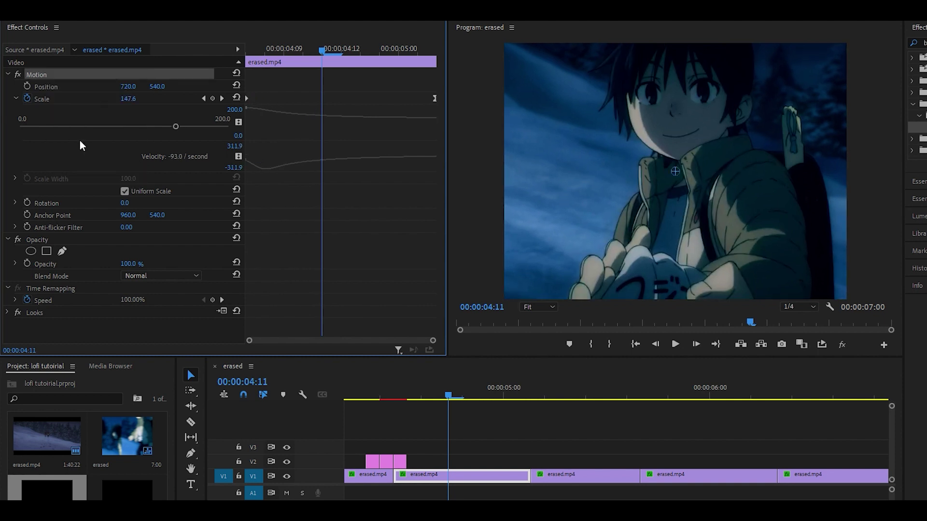
Go to the third clip at 00:00:05:02 and try adjusting its horizontal Position.
click(560, 389)
right_click(313, 198)
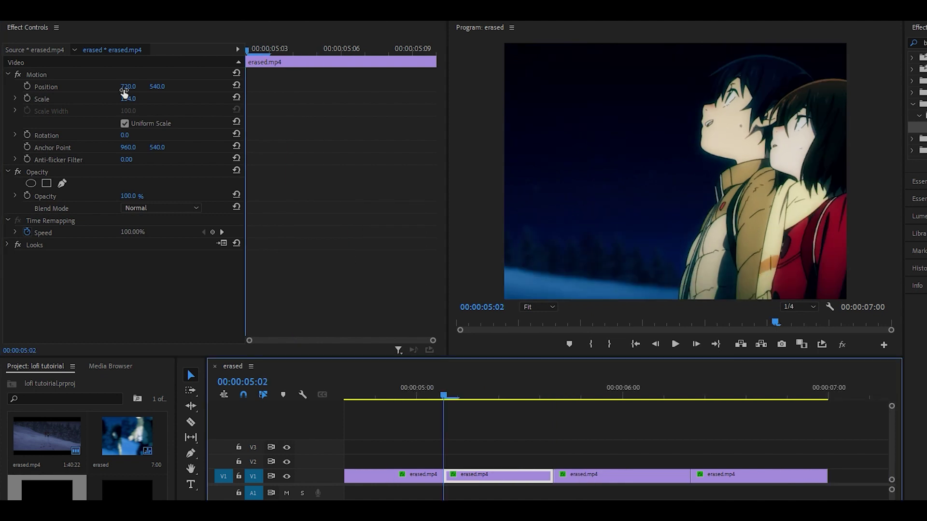
mouse_move(126, 87)
mouse_down()
mouse_move(344, 87)
mouse_move(127, 87)
mouse_up()
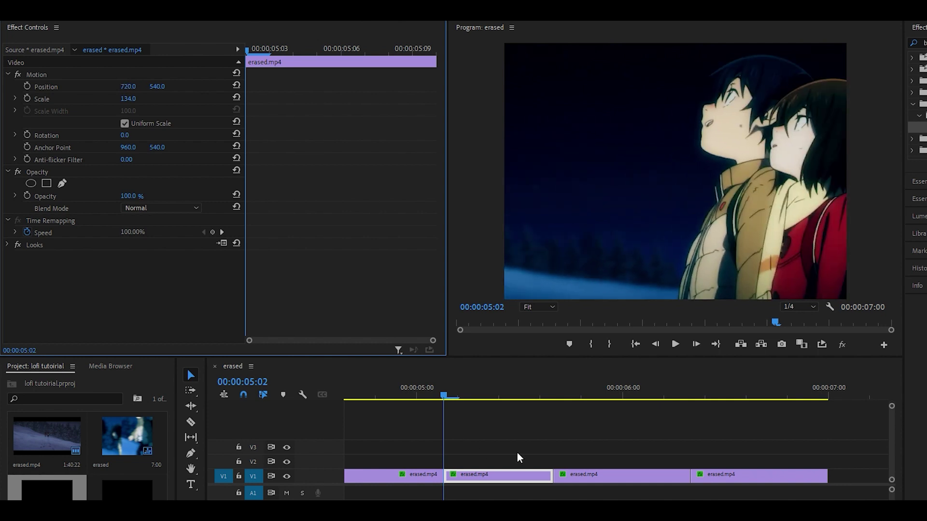
Paste the copied Motion settings onto the fourth and fifth clips with the playhead at the start of each.
click(554, 392)
right_click(342, 222)
click(377, 271)
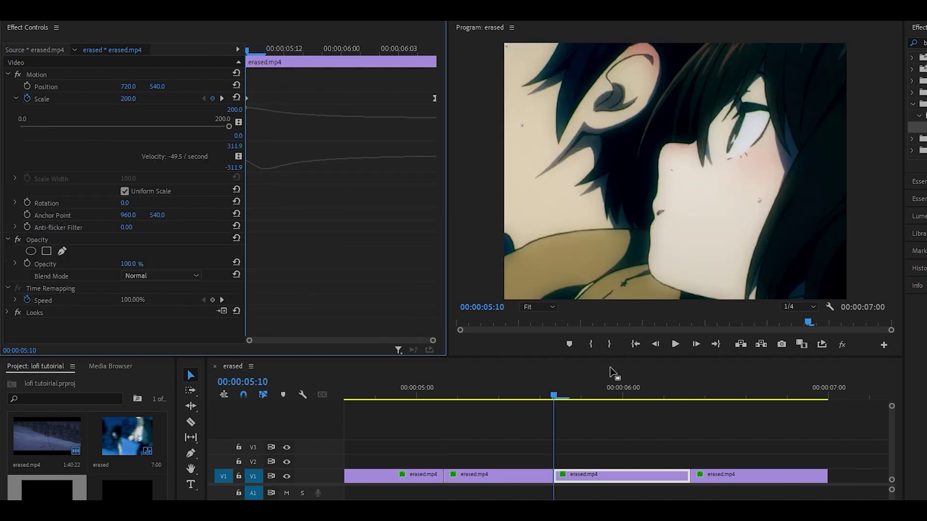
click(690, 395)
right_click(311, 204)
click(369, 258)
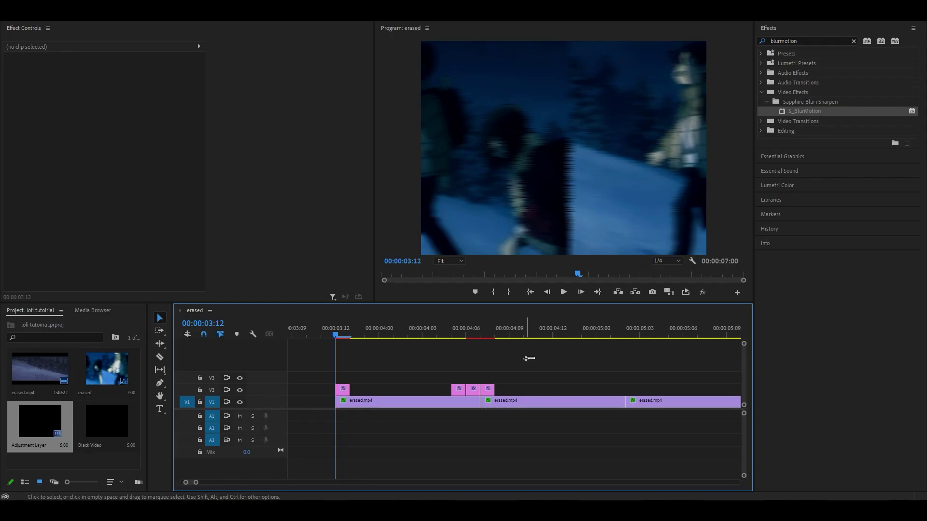
Move the four one-frame adjustment layers up to V3 and place a new adjustment layer on V2 from 00:00:03:12.
drag(531, 358, 330, 390)
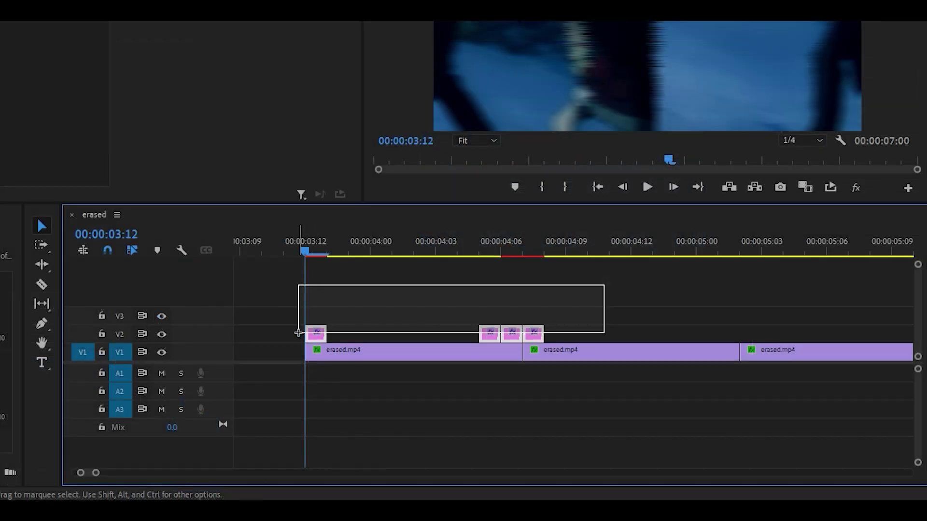
drag(298, 333, 322, 324)
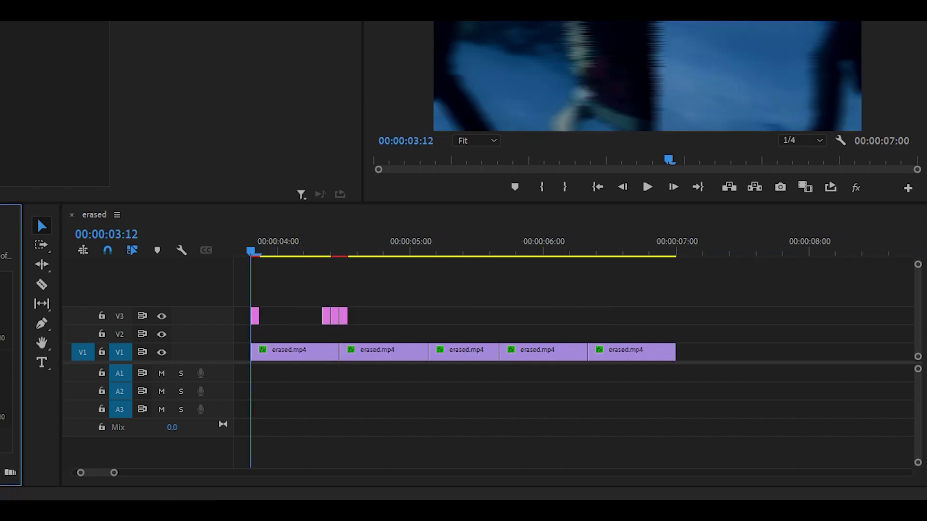
drag(10, 395, 257, 330)
Cut the new V2 adjustment layer just after its start and delete the long remainder.
key(c)
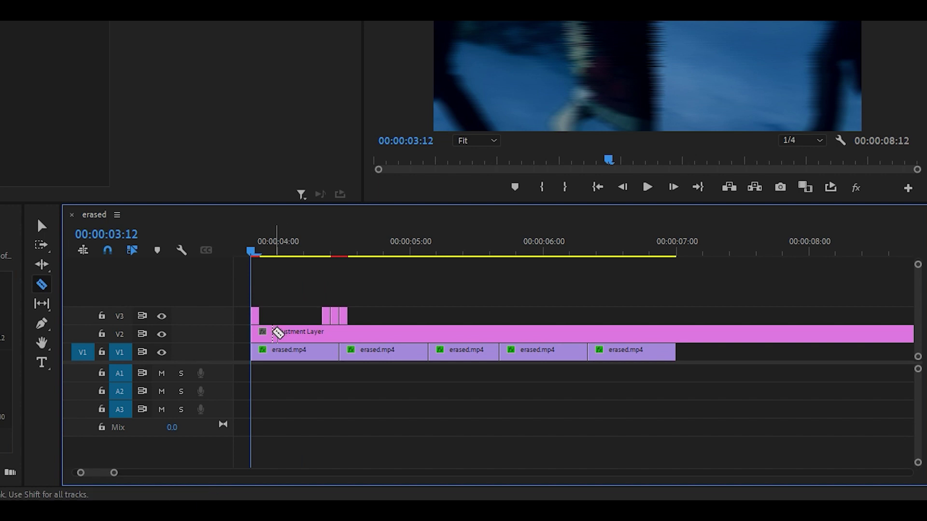
click(269, 334)
key(v)
click(288, 337)
key(Delete)
key(=)
click(390, 337)
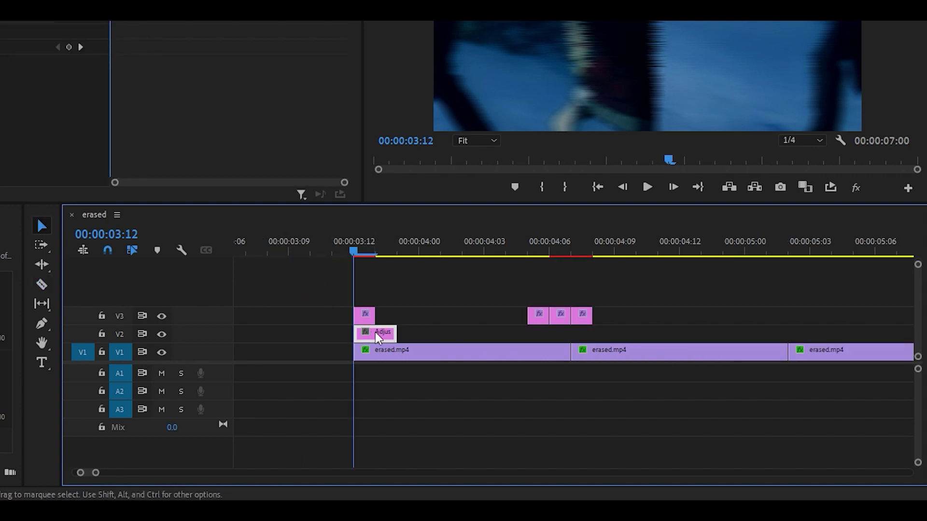
Extend the end of the V2 adjustment layer to 00:00:04:00 so it spans three frames.
key(Right)
key(Right)
key(Right)
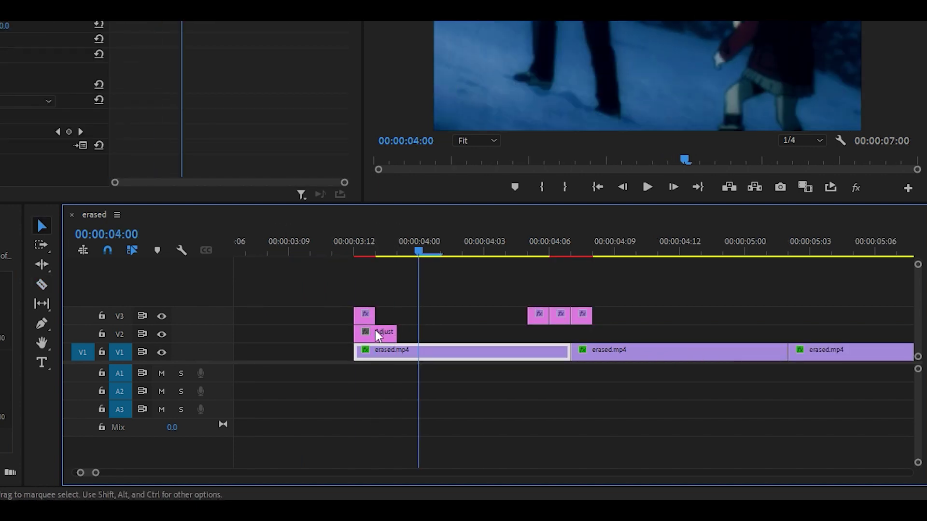
drag(400, 331, 419, 333)
click(362, 250)
key(Right)
key(Right)
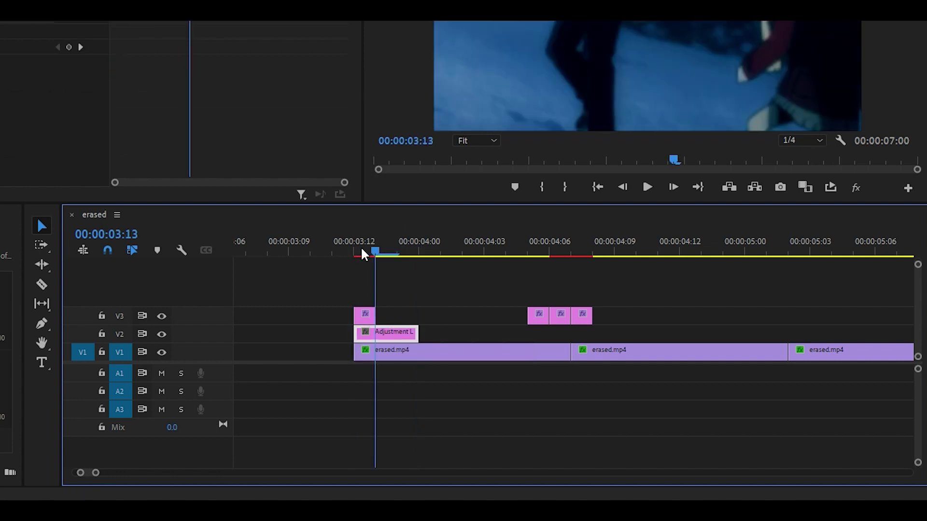
Search the effects for "warptr" and apply S_WarpTransform to the three-frame adjustment layer on V2.
click(419, 331)
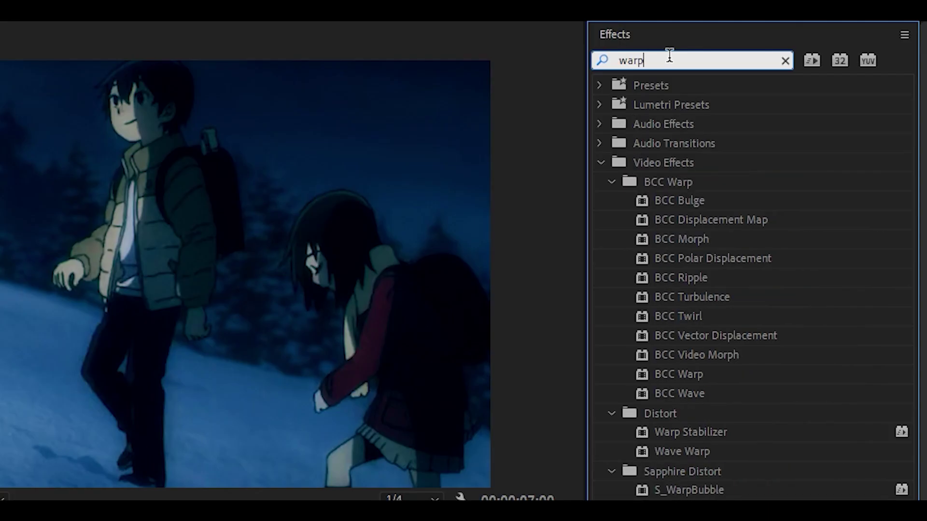
text(tr)
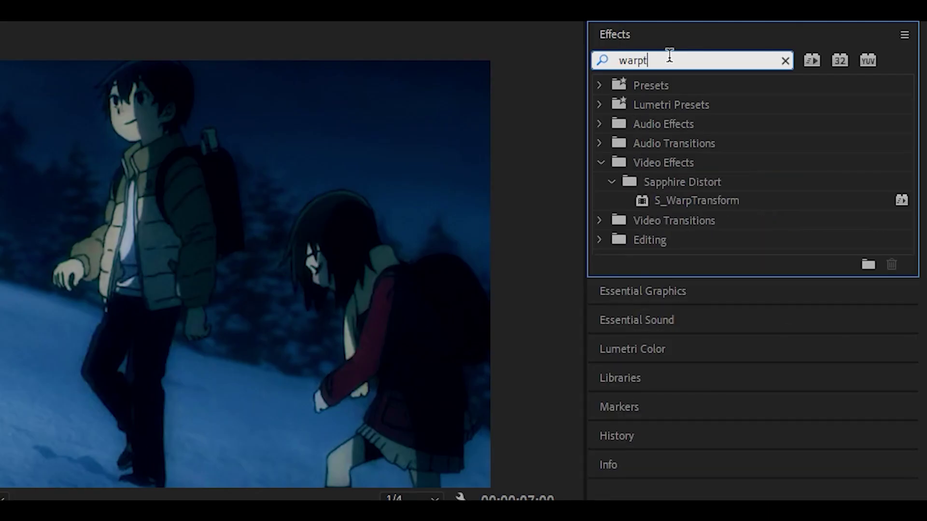
click(706, 205)
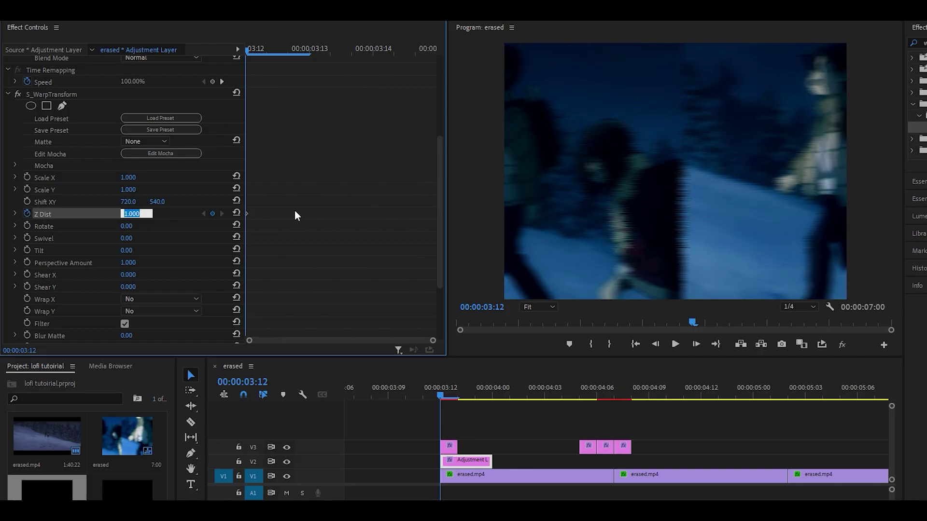
Keyframe the S_WarpTransform Z Dist at 0.6 at 00:00:03:12 and reset it to 1.000 at 00:00:03:14.
text(0)
text(.7)
key(BackSpace)
text(6)
key(Return)
key(Right)
key(Right)
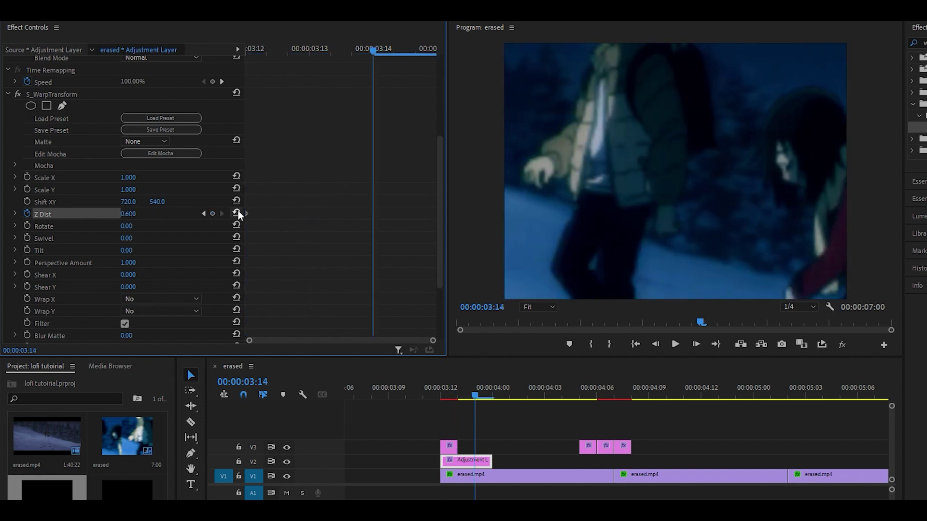
click(237, 213)
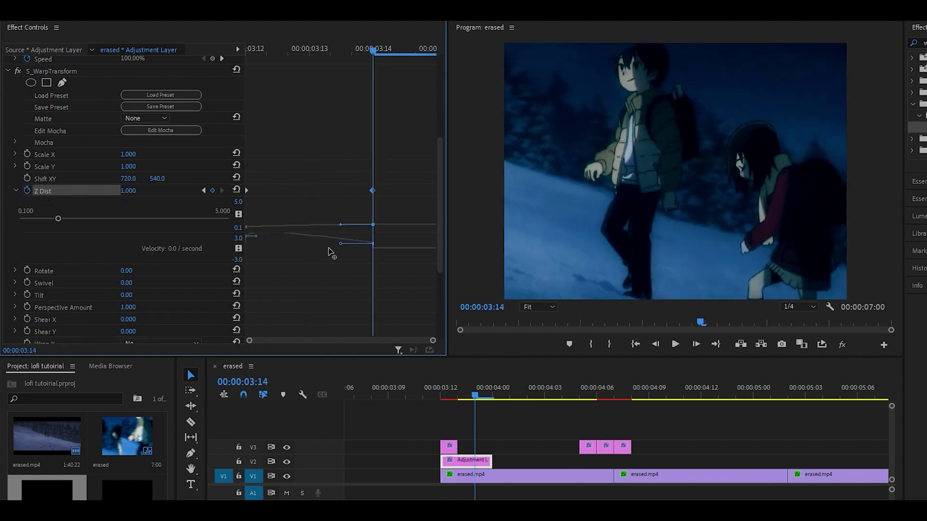
Ease into the ending Z Dist keyframe, move it to the end of the adjustment layer and preview the zoom.
drag(328, 248, 302, 249)
click(289, 189)
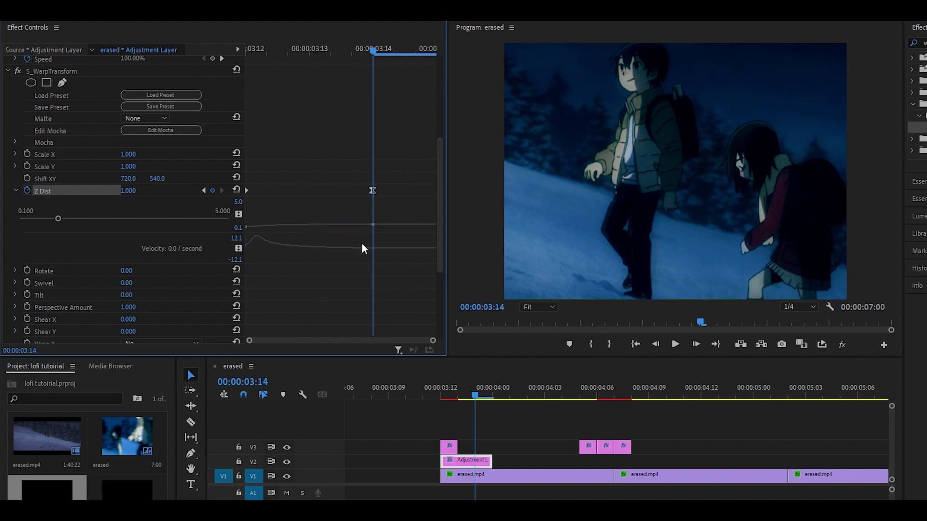
drag(373, 190, 434, 190)
click(386, 391)
key(space)
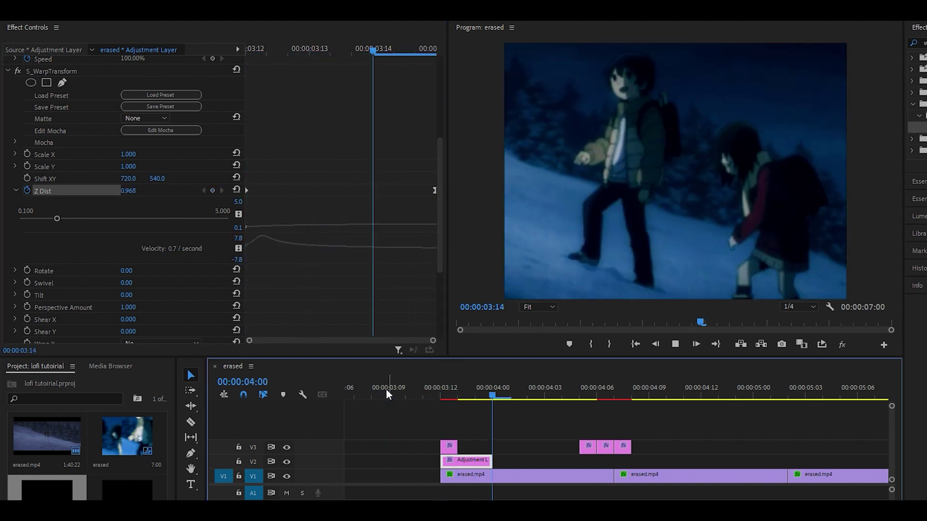
drag(406, 394, 497, 399)
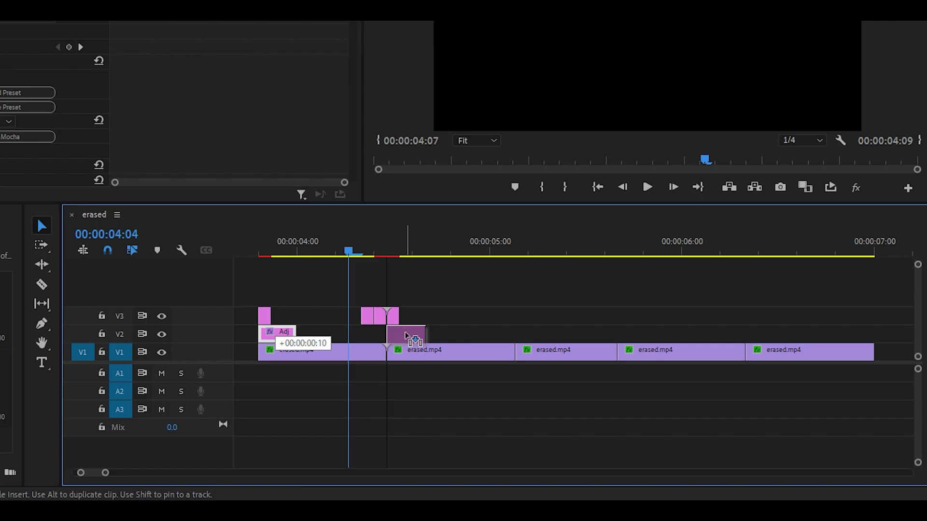
Duplicate the S_WarpTransform adjustment layer on V2 to the starts of the second, fourth and fifth clips.
drag(405, 336, 405, 334)
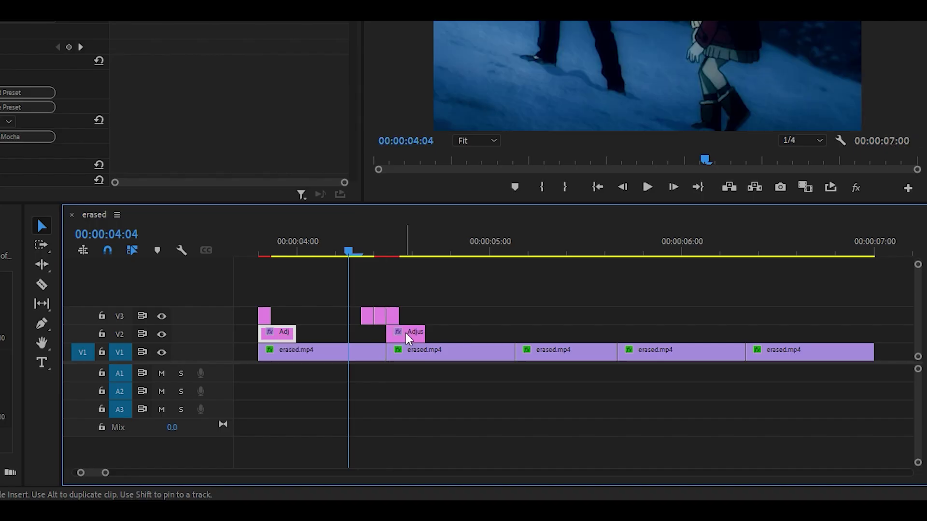
scroll(468, 332, down, 3)
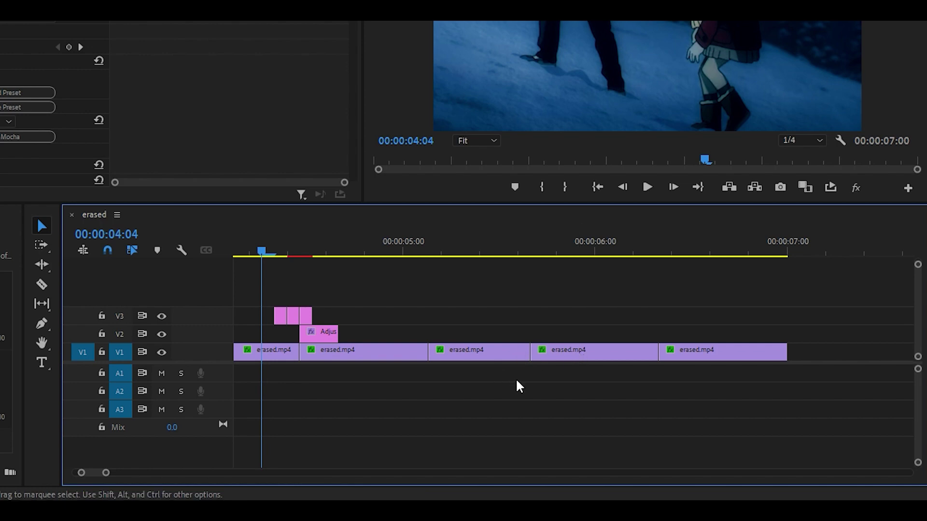
drag(309, 334, 678, 336)
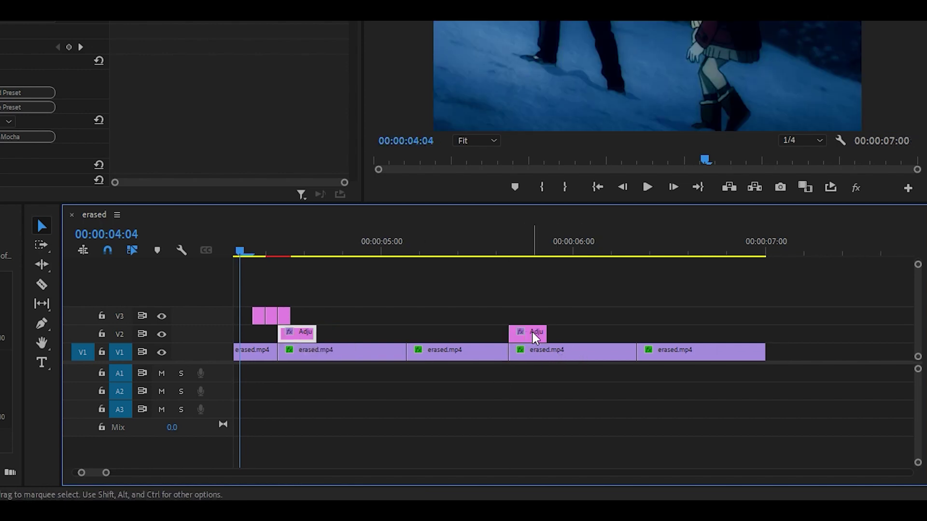
click(531, 334)
drag(678, 336, 680, 336)
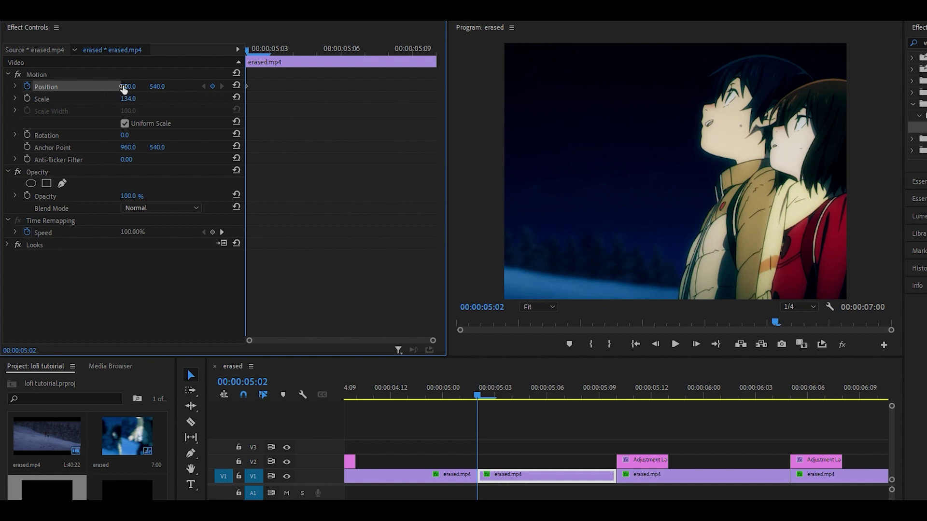
Animate the third clip's horizontal Position from its start to 408 at 00:00:05:09 and ease into the ending keyframe.
drag(124, 88, 10, 86)
click(411, 54)
drag(128, 87, 113, 87)
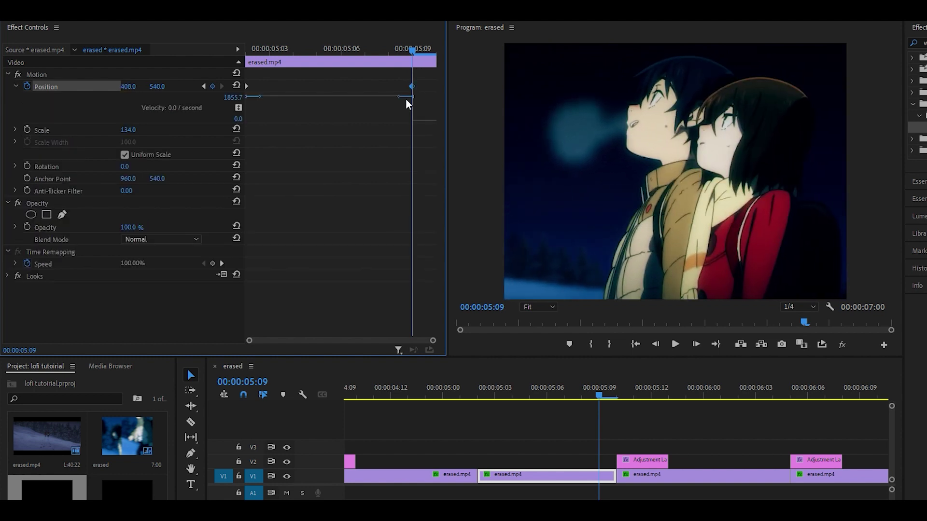
drag(406, 99, 329, 184)
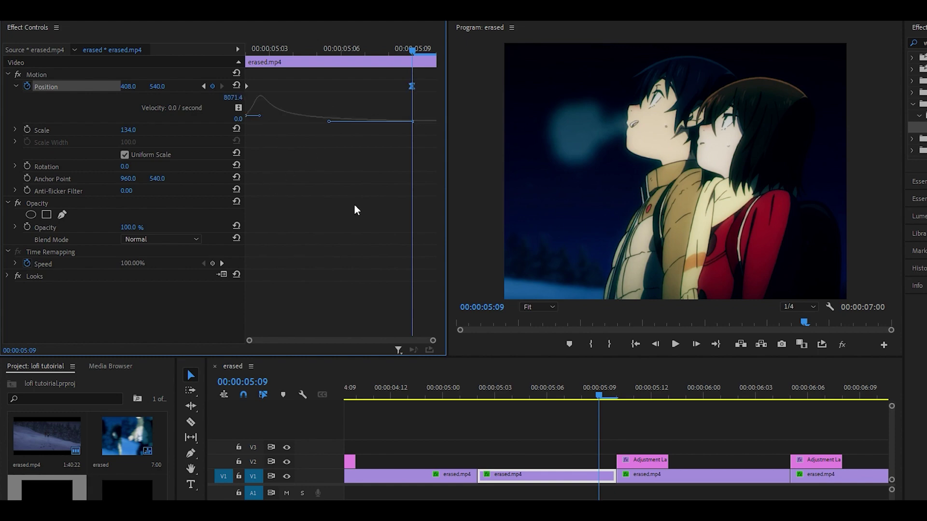
Preview the third clip's horizontal slide and examine the frames around the second clip.
key(space)
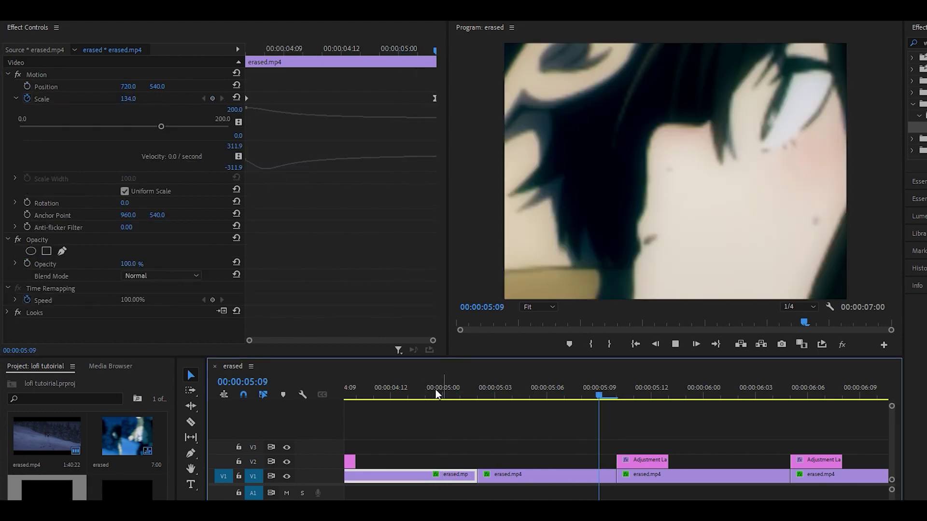
click(435, 390)
key(space)
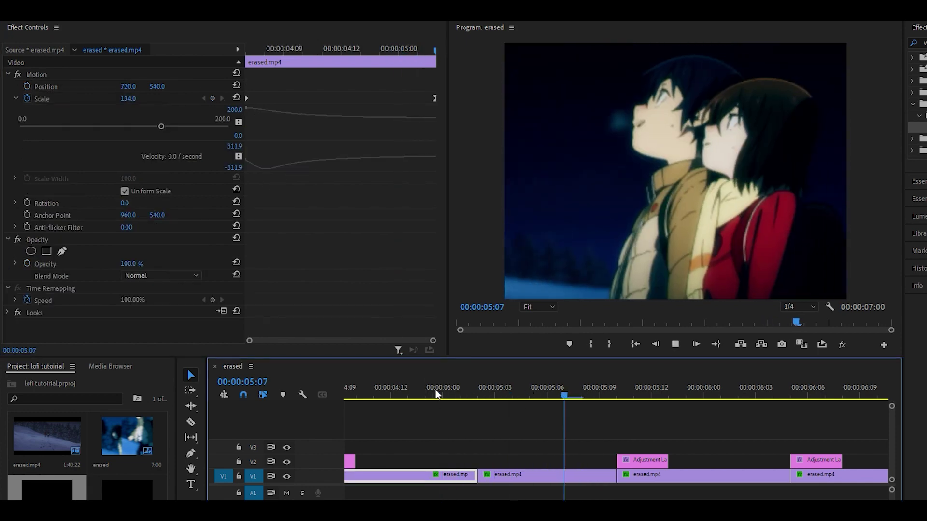
drag(435, 391, 560, 402)
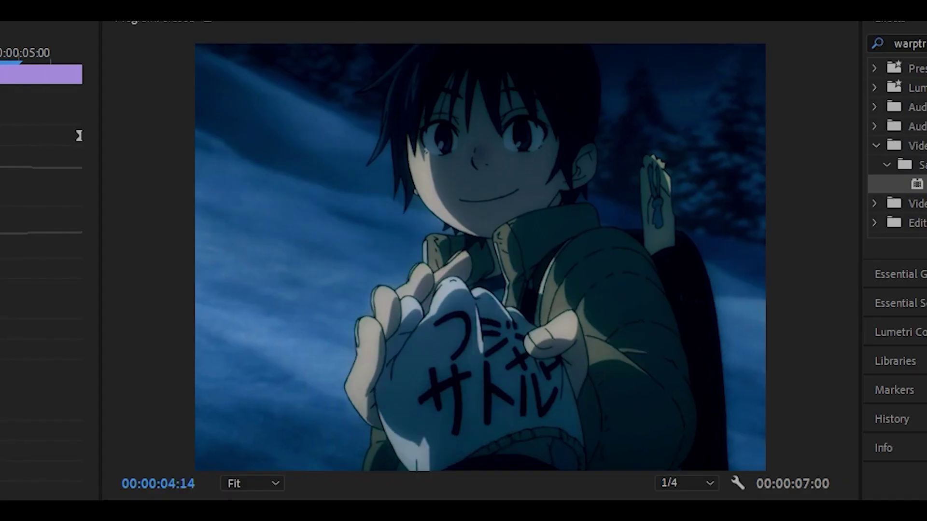
key(Right)
key(Right)
key(Right)
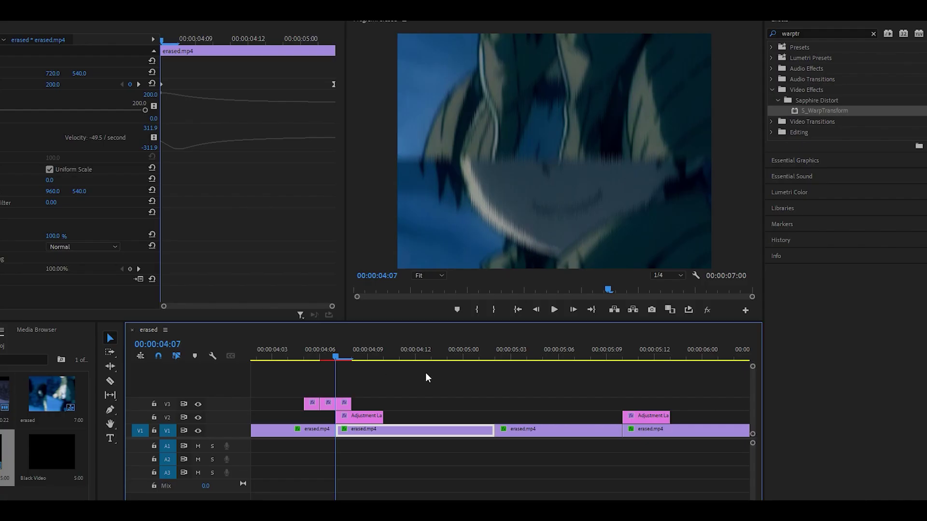
scroll(426, 373, up, 2)
scroll(426, 373, down, 1)
scroll(427, 375, up, 1)
Duplicate the first one-frame adjustment layer onto V2 at the second clip's last frame and again at 00:00:05:00.
click(293, 358)
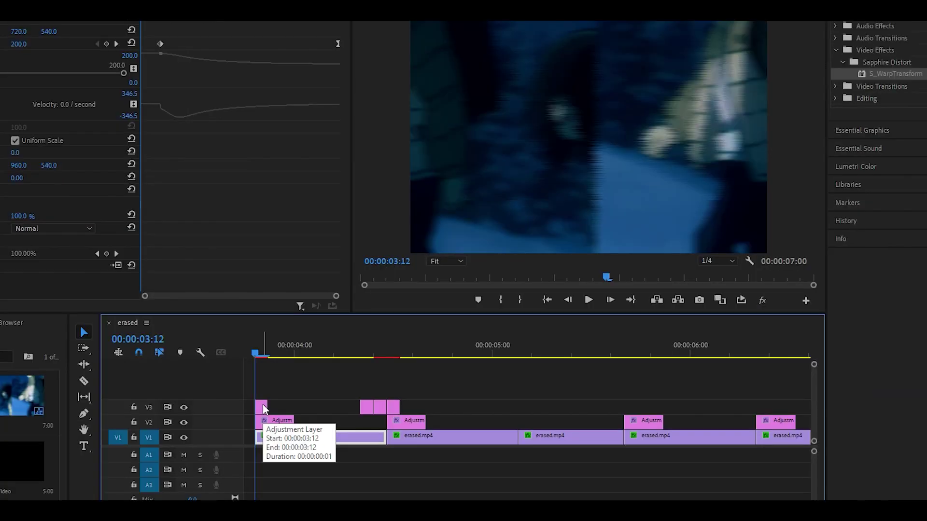
mouse_move(263, 404)
mouse_down()
mouse_move(414, 425)
mouse_move(517, 426)
mouse_move(489, 420)
mouse_up()
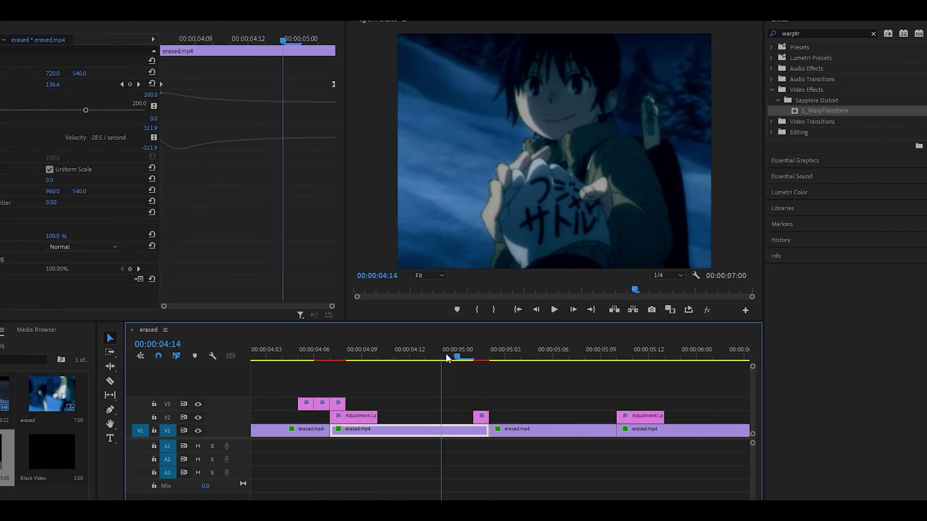
mouse_move(447, 358)
mouse_down()
mouse_move(456, 358)
mouse_move(408, 360)
mouse_move(544, 370)
mouse_up()
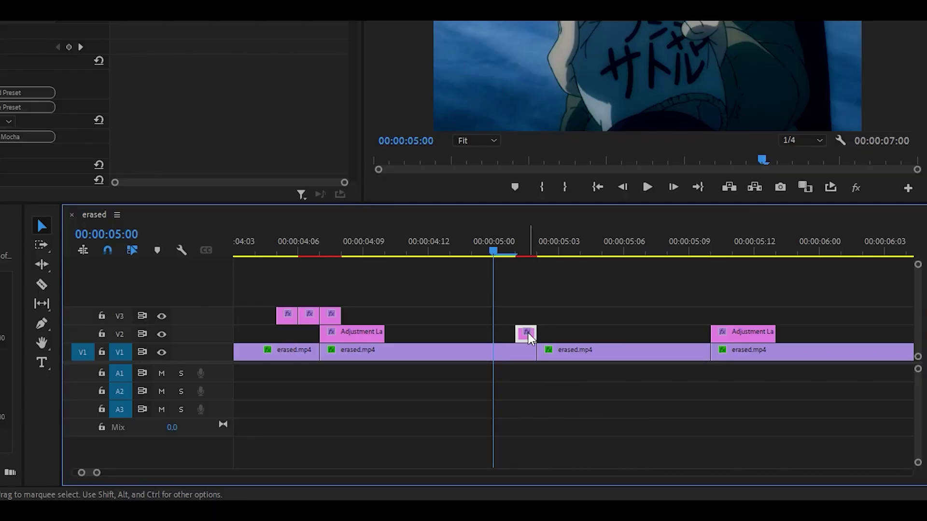
drag(481, 419, 471, 419)
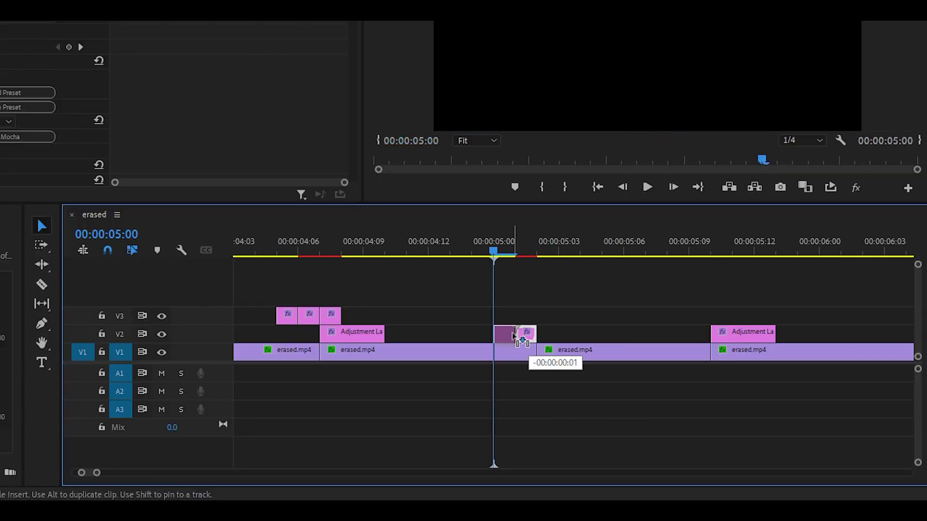
drag(514, 336, 514, 337)
Cut the S_WarpTransform effect from the one-frame adjustment layer at 00:00:05:00.
right_click(117, 245)
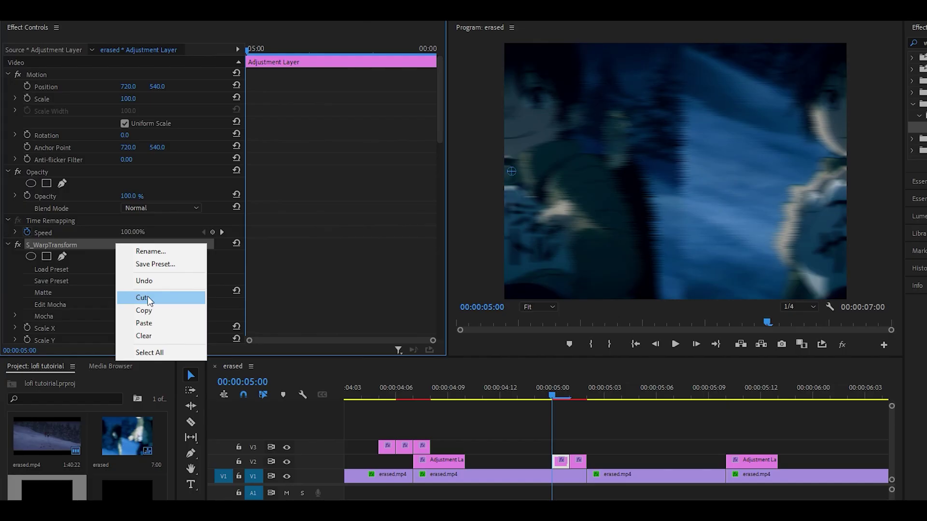
click(144, 298)
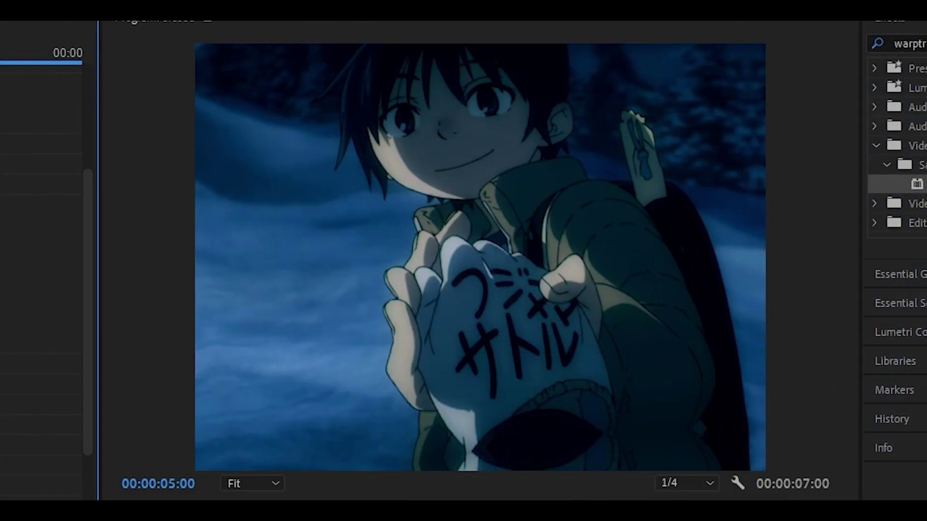
scroll(509, 341, down, 2)
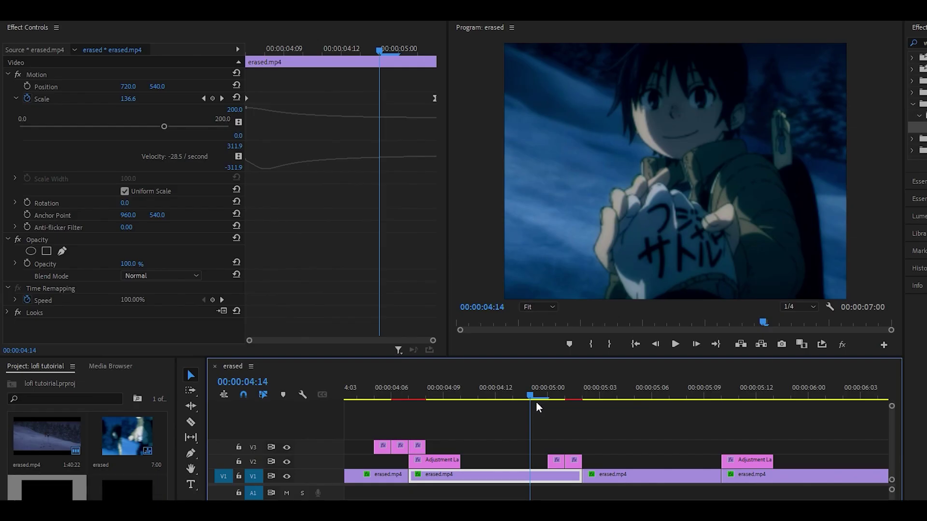
Duplicate the one-frame adjustment layer at 00:00:05:01 onto the first frame of the third clip.
drag(537, 404, 545, 404)
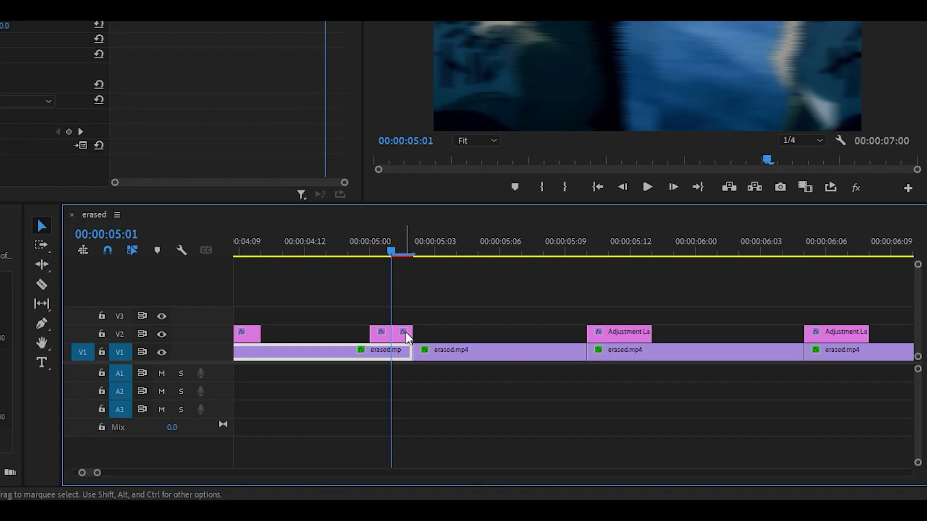
click(404, 336)
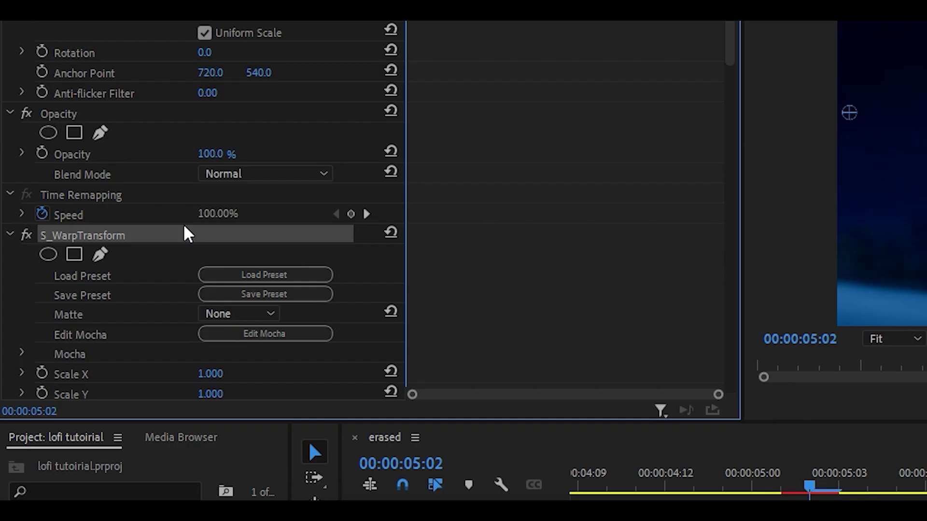
Cut the two S_WarpTransform effects from the one-frame adjustment layer at 00:00:05:02.
right_click(187, 235)
click(217, 285)
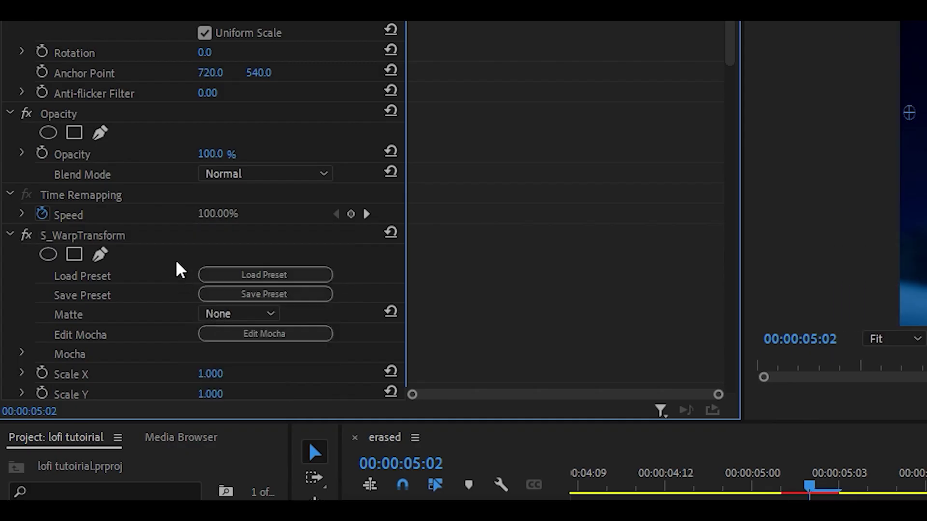
right_click(160, 236)
click(208, 301)
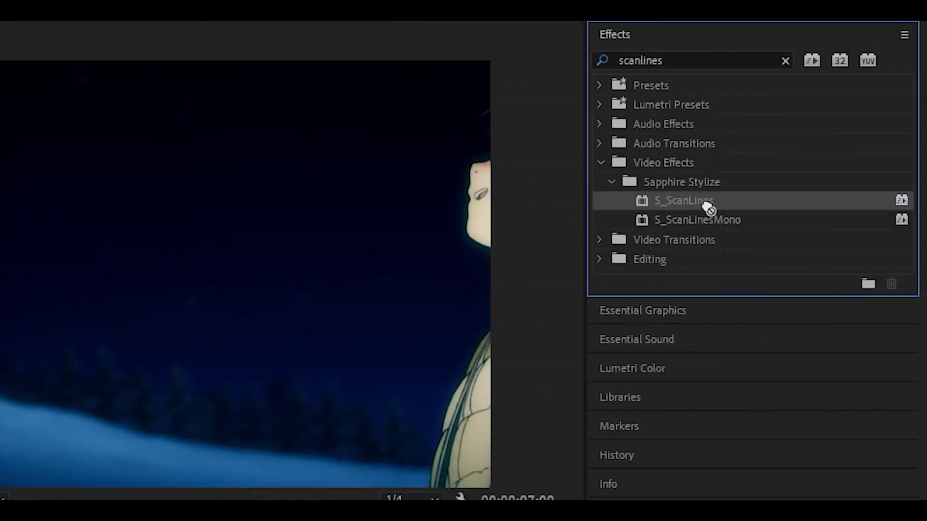
Apply S_ScanLines to the one-frame adjustment layer at 00:00:05:02 with Lines Frequency 25 and Lines Sharpness 0.
drag(709, 208, 401, 519)
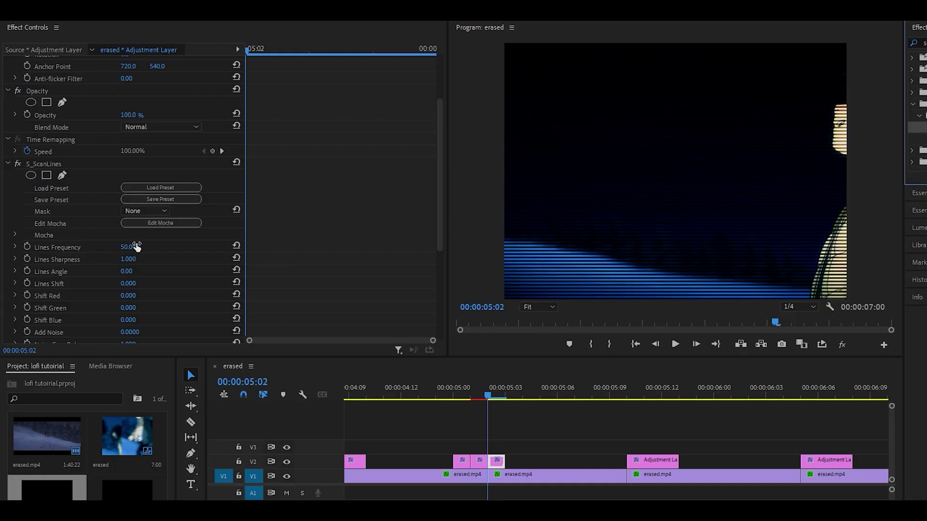
click(136, 247)
text(25)
click(131, 258)
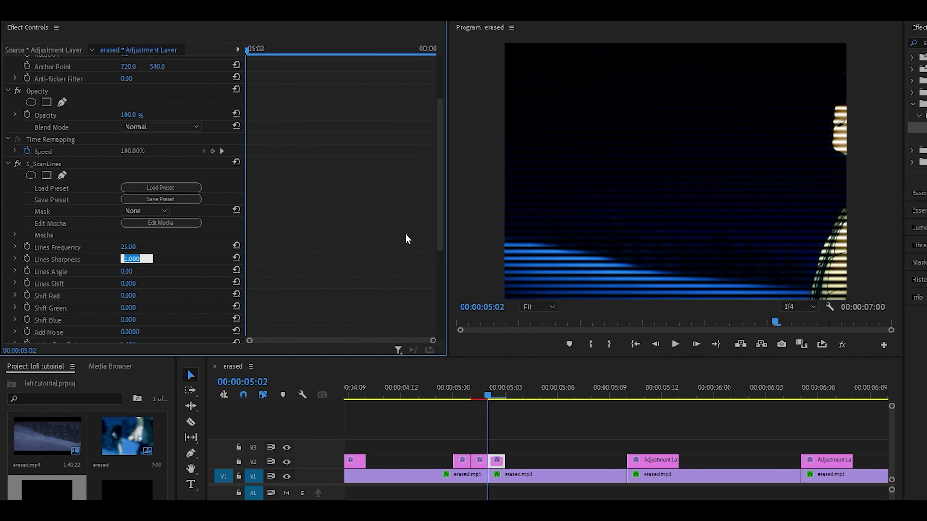
text(0)
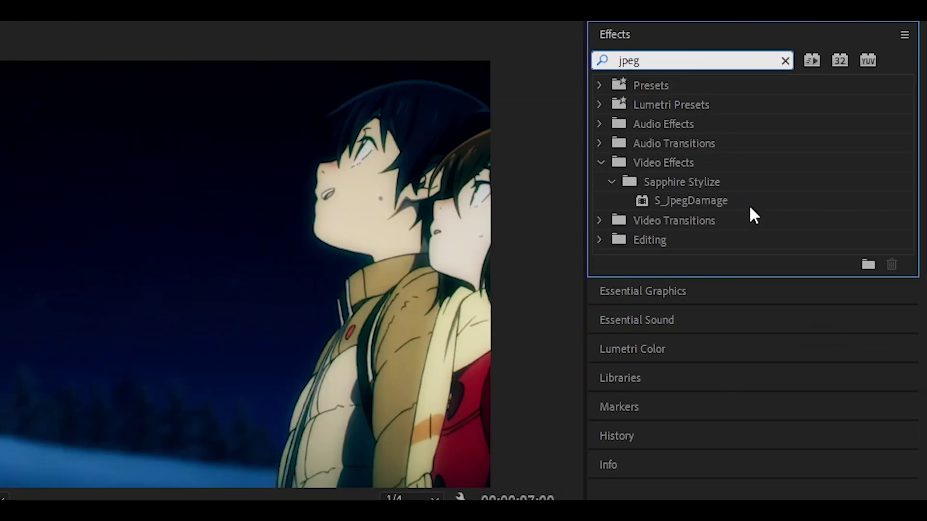
Apply S_JpegDamage to the one-frame adjustment layer at 00:00:05:03 and set its Quality to 0.
drag(697, 199, 481, 430)
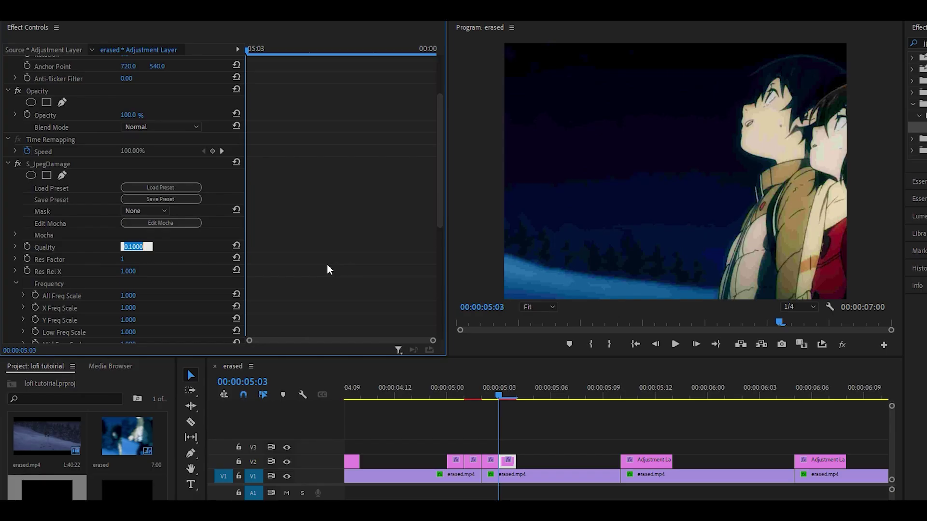
text(0)
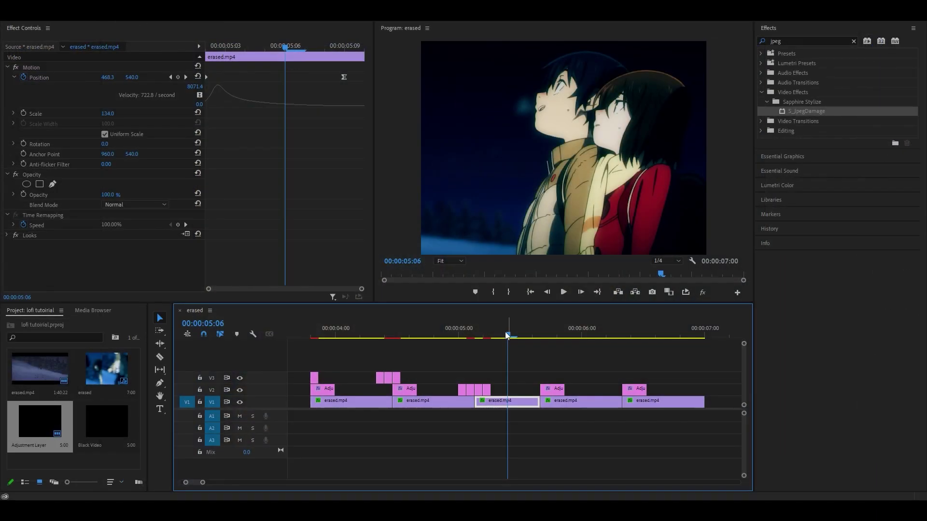
Duplicate the one-frame adjustment layer at 00:00:04:05 onto V2 at the third clip's last frame.
key(space)
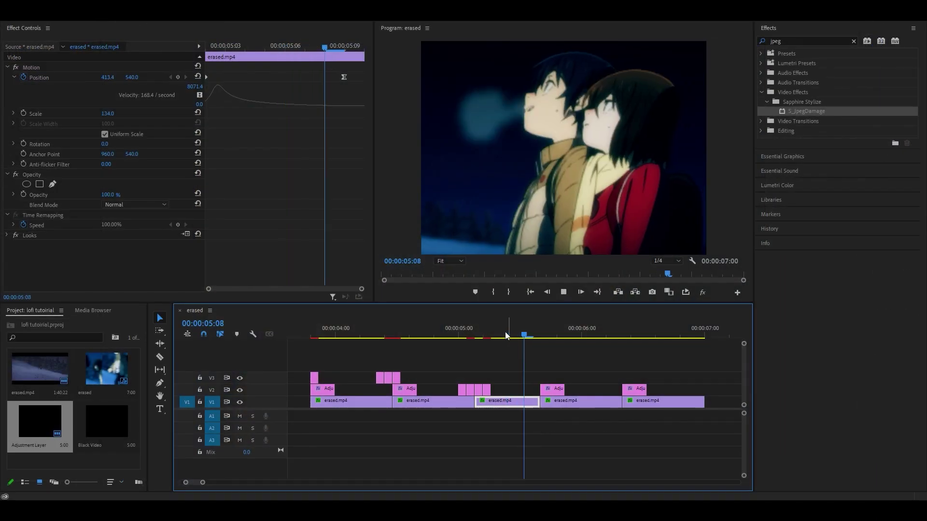
click(531, 332)
drag(535, 333, 533, 333)
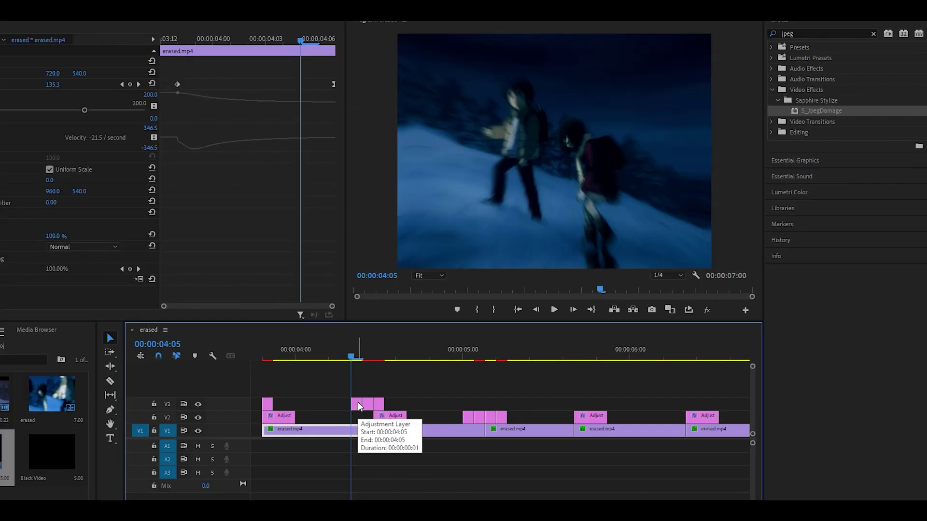
click(357, 405)
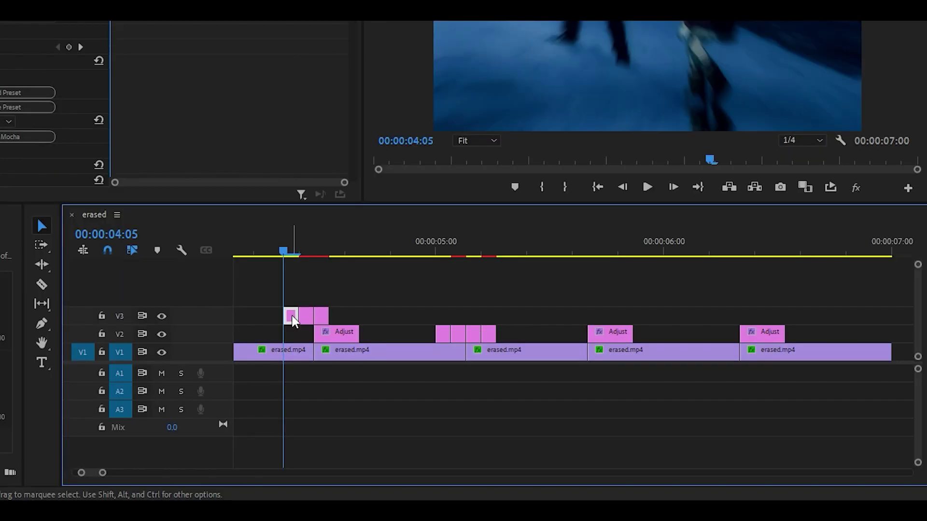
drag(292, 406, 499, 413)
drag(572, 326, 578, 331)
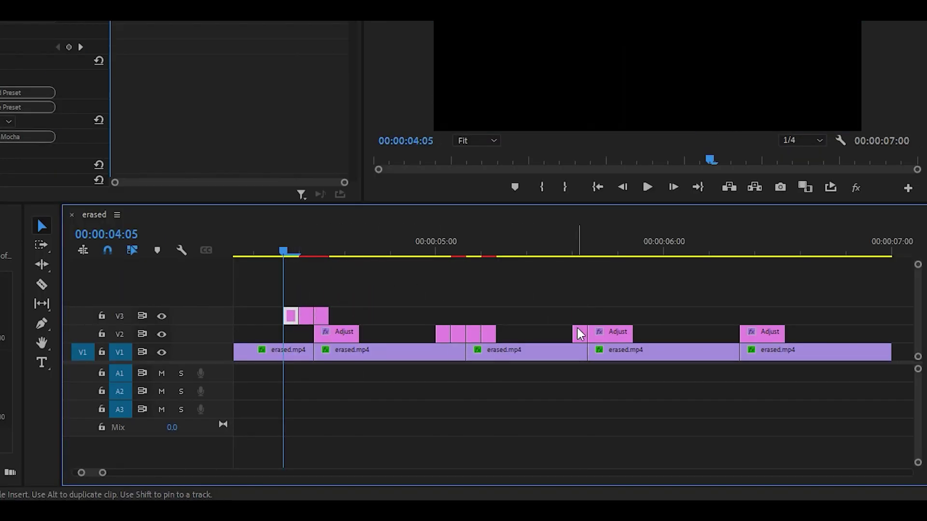
Play back the third clip and scrub through its movement up to the fourth clip.
drag(494, 256, 559, 261)
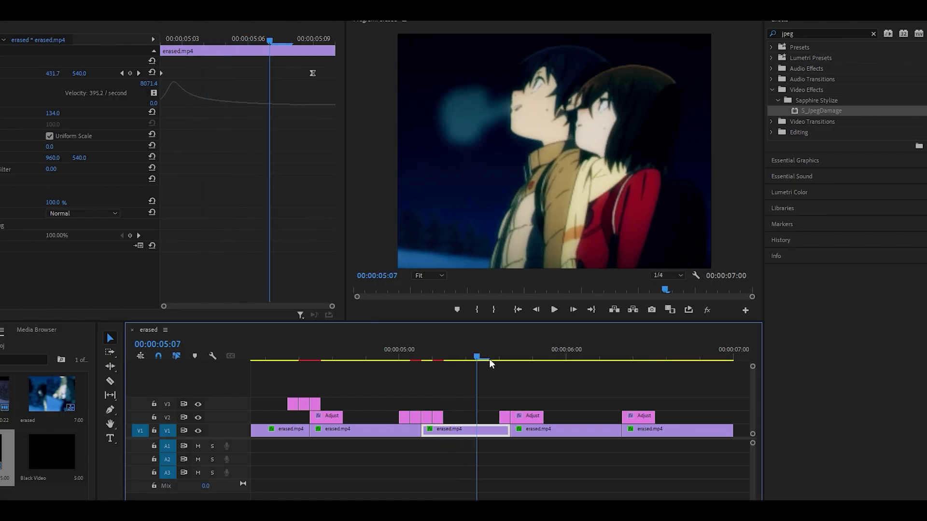
drag(492, 363, 448, 358)
key(space)
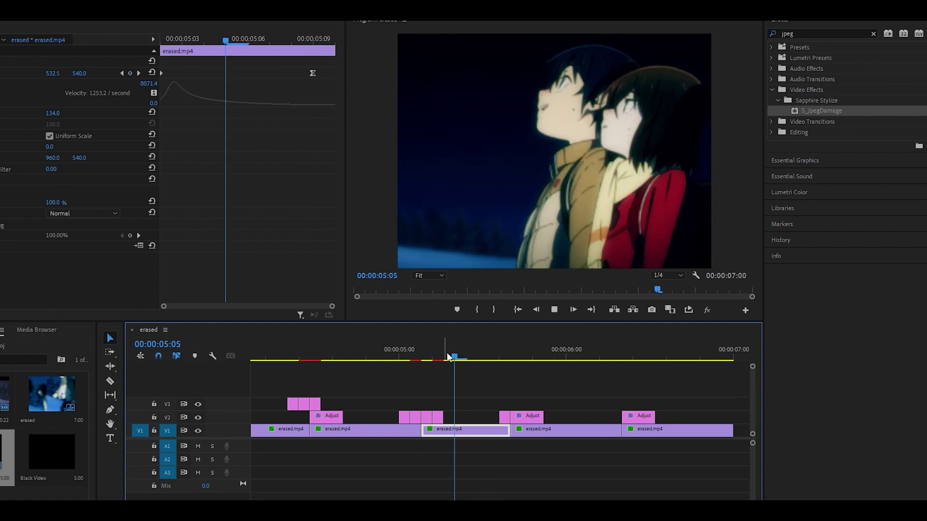
click(447, 357)
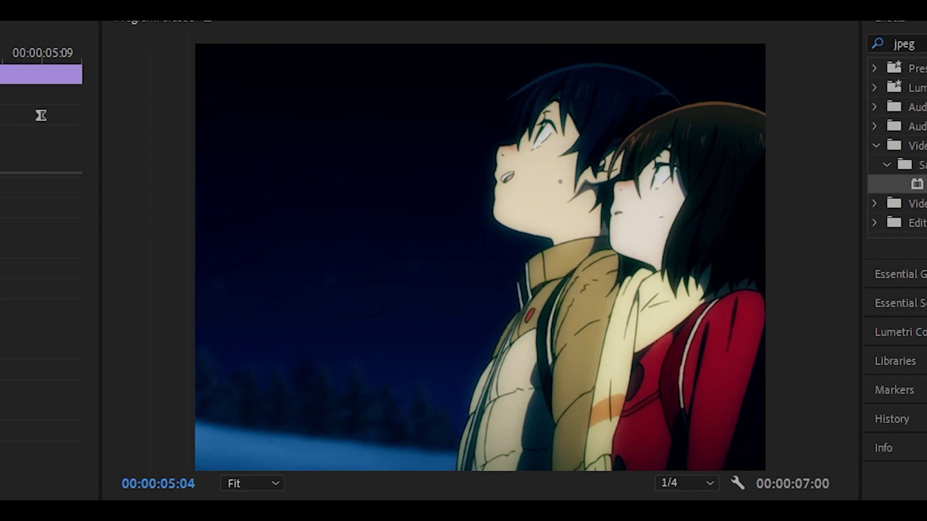
key(space)
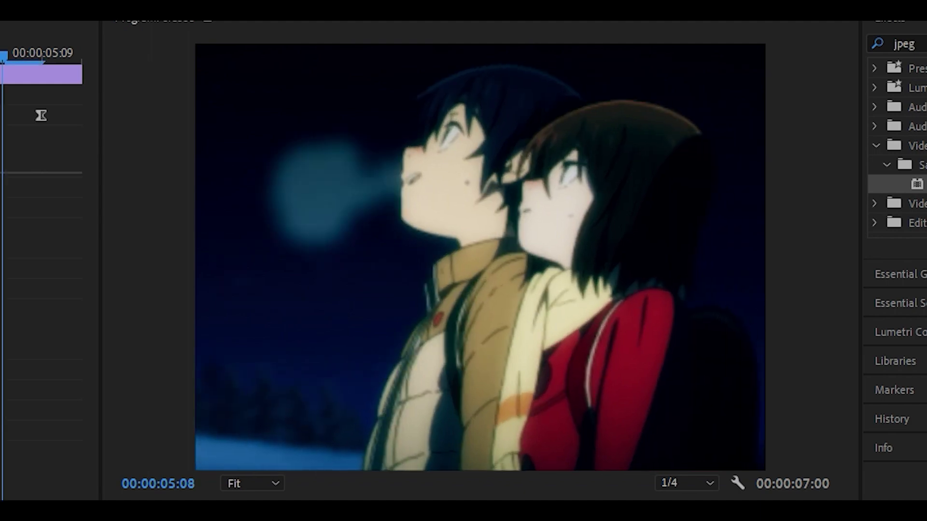
drag(468, 356, 512, 358)
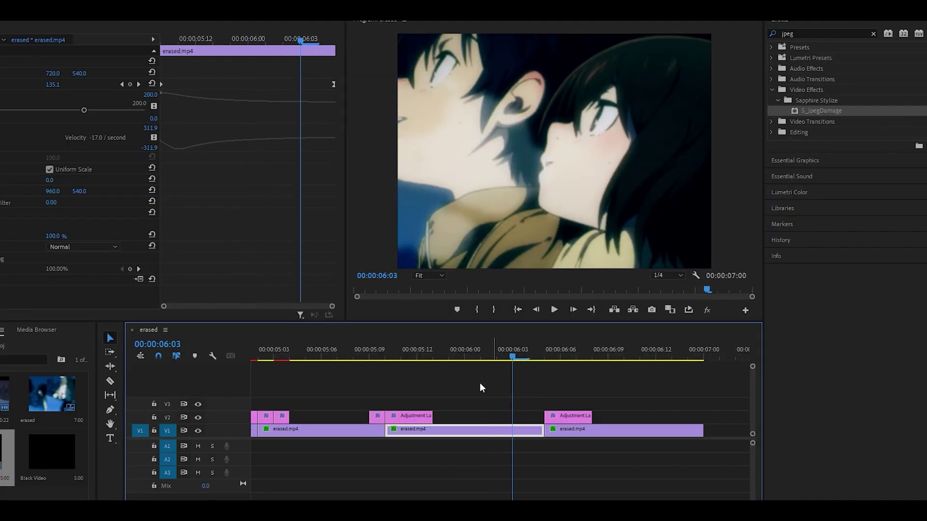
Duplicate the one-frame adjustment layer at 00:00:05:09 onto V2 over the fourth clip's last two frames.
click(377, 415)
click(370, 356)
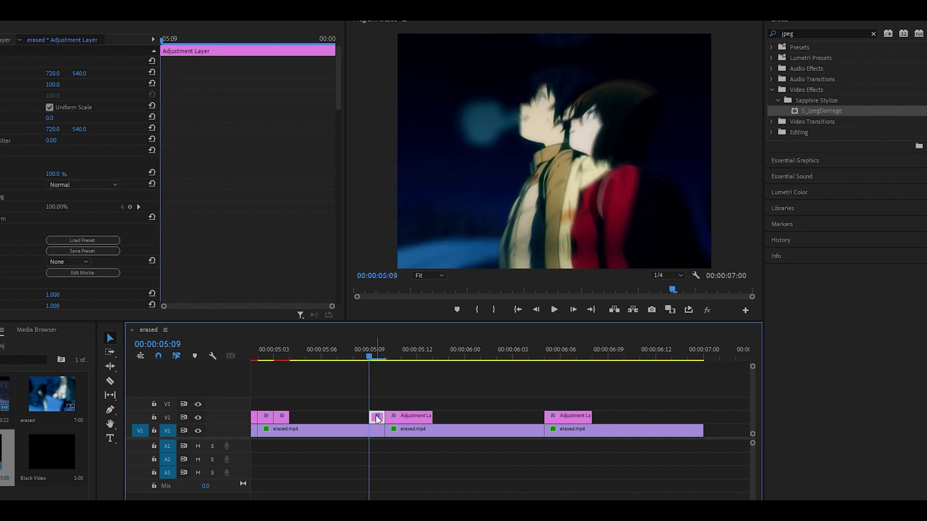
drag(375, 416, 517, 406)
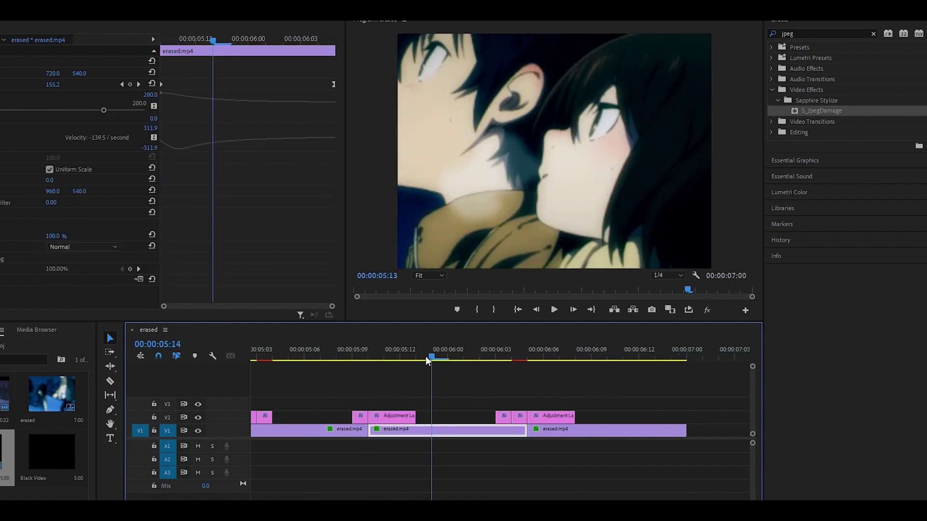
Duplicate the one-frame adjustment layer at 00:00:06:04 onto V3 at 00:00:06:05, the fifth clip's first frame.
drag(429, 361, 564, 383)
key(Right)
key(Right)
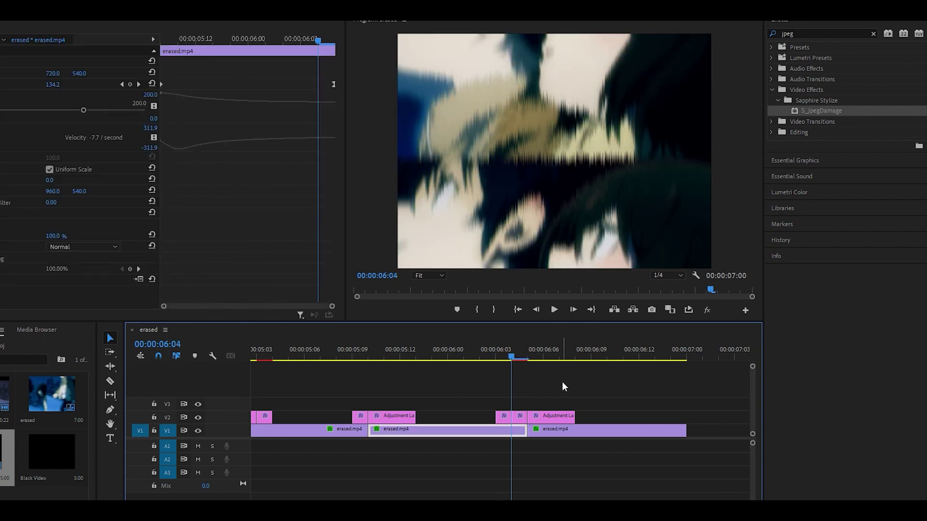
key(Right)
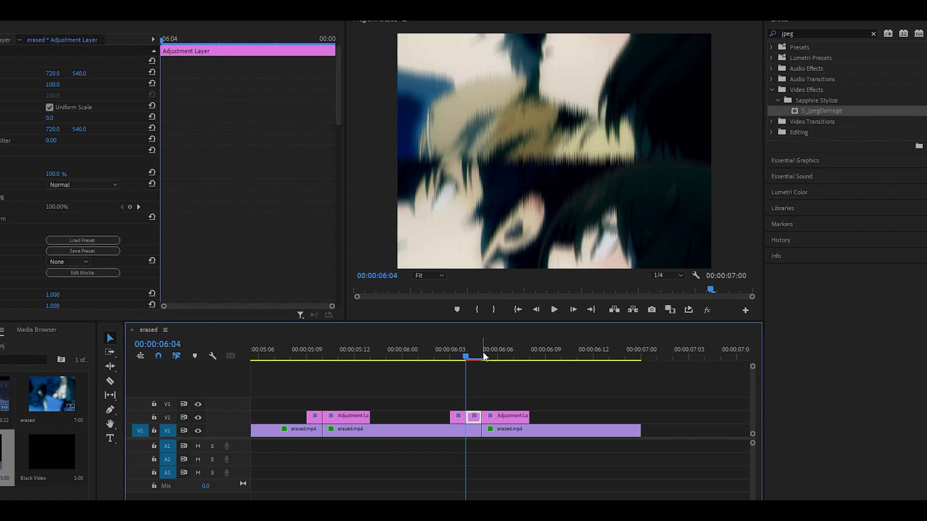
click(484, 356)
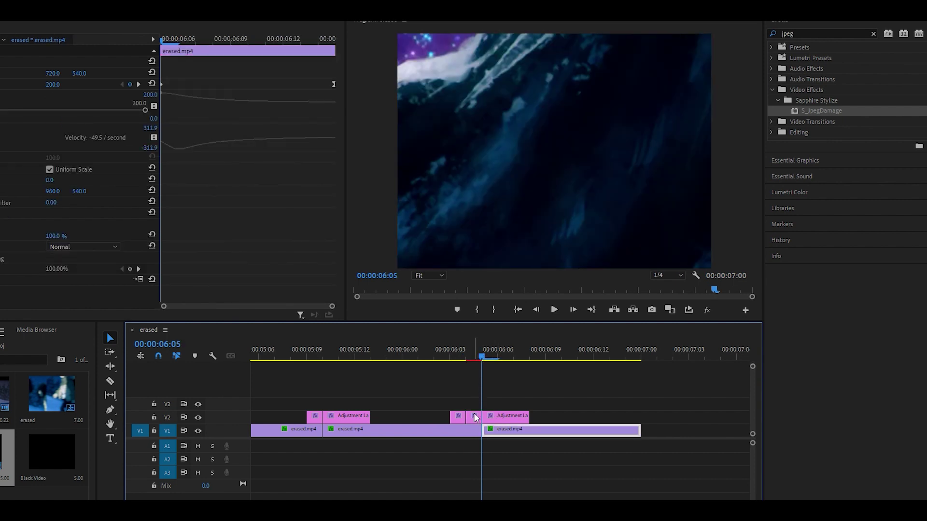
drag(475, 418, 476, 404)
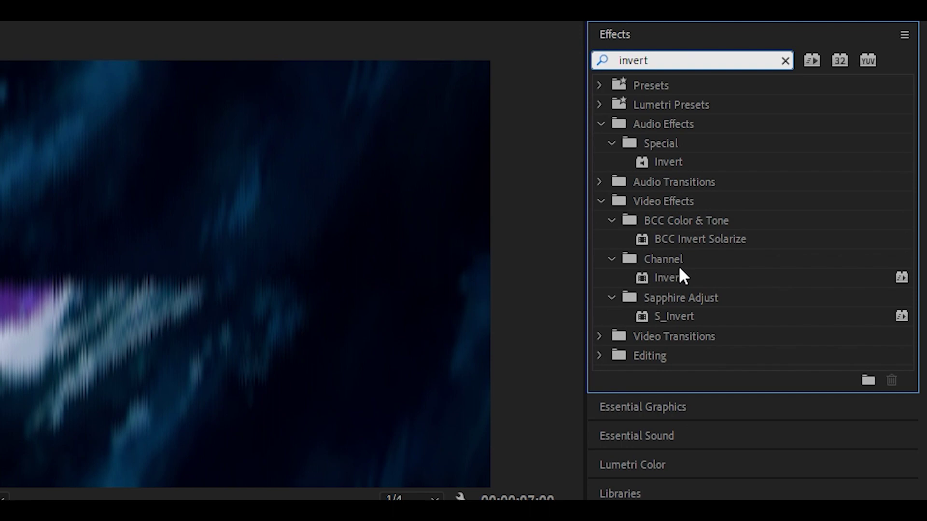
Apply the Channel Invert video effect to the V3 adjustment layer at 00:00:06:05 and play back the sequence.
drag(679, 277, 488, 315)
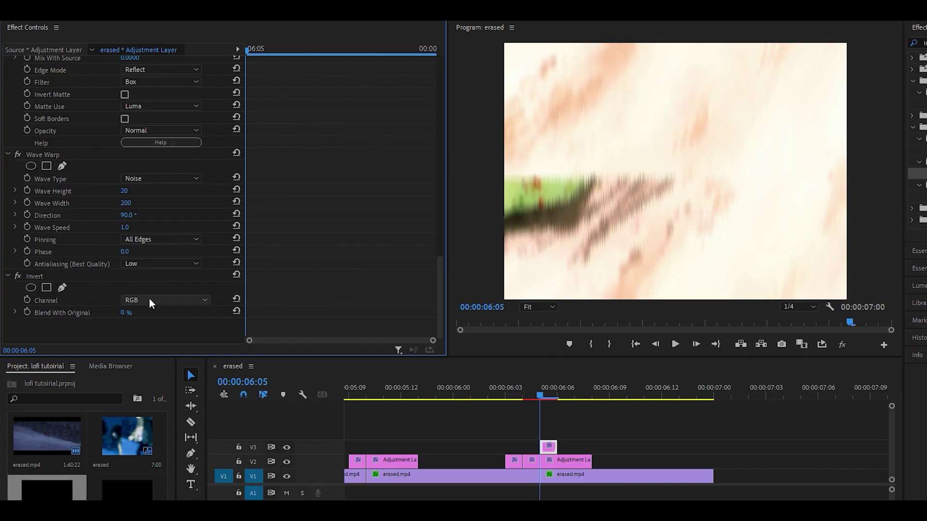
click(0, 128)
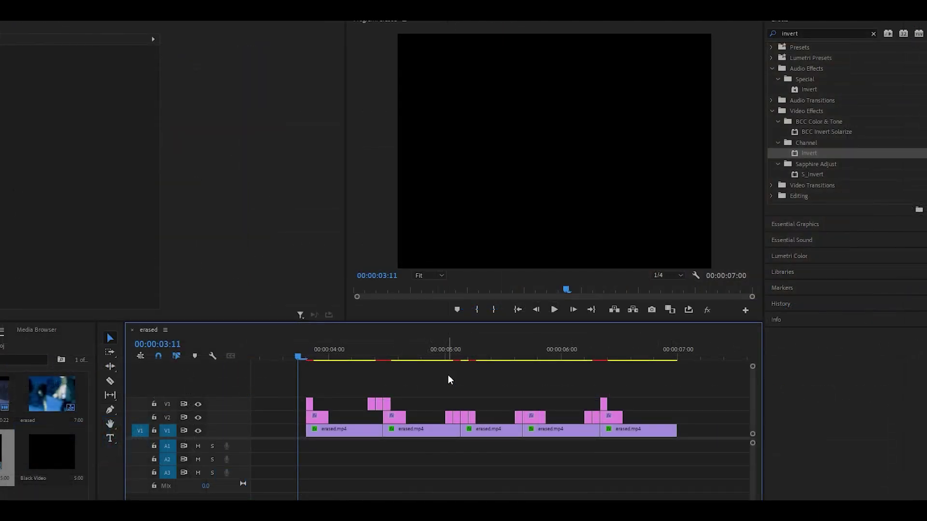
key(space)
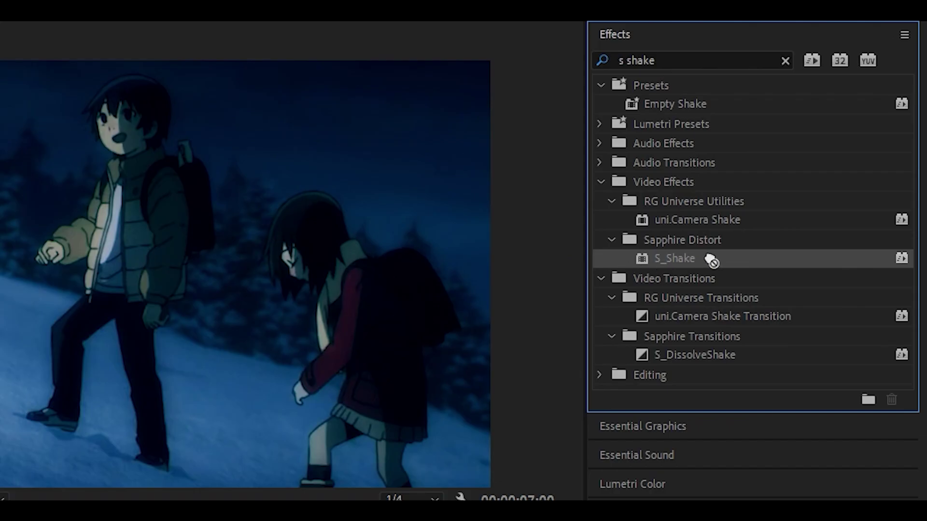
Apply the Empty Shake preset to the first clip in place of the default S_Shake effect.
mouse_move(710, 259)
mouse_down()
mouse_move(479, 256)
mouse_move(366, 353)
mouse_up()
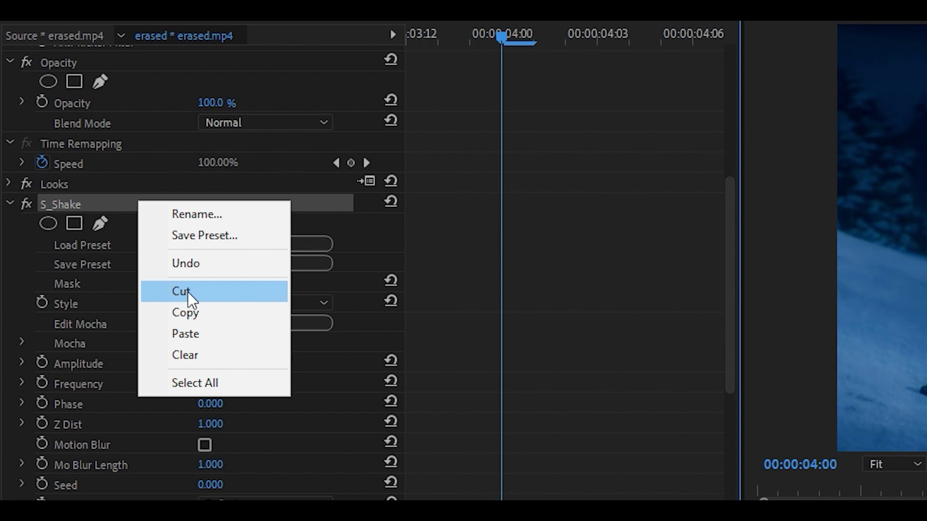
click(187, 291)
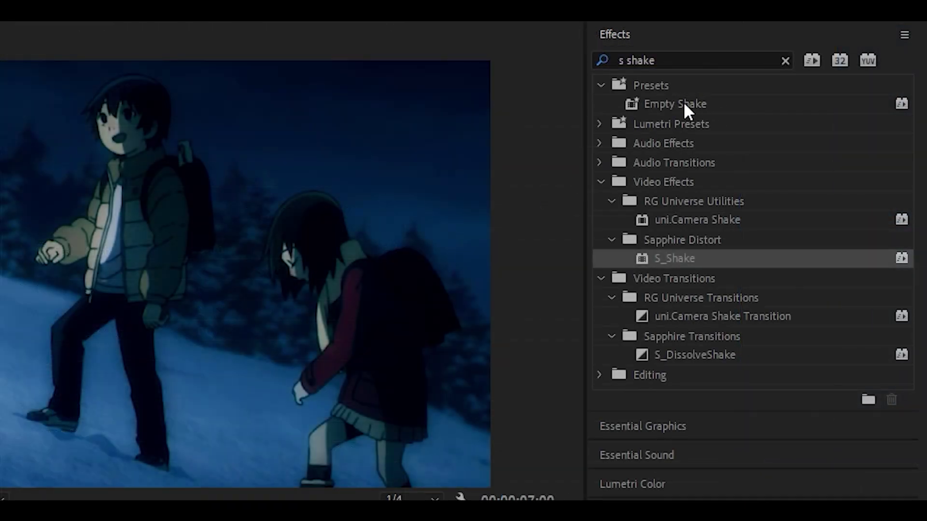
mouse_move(704, 104)
mouse_down()
mouse_move(397, 363)
mouse_move(365, 404)
mouse_up()
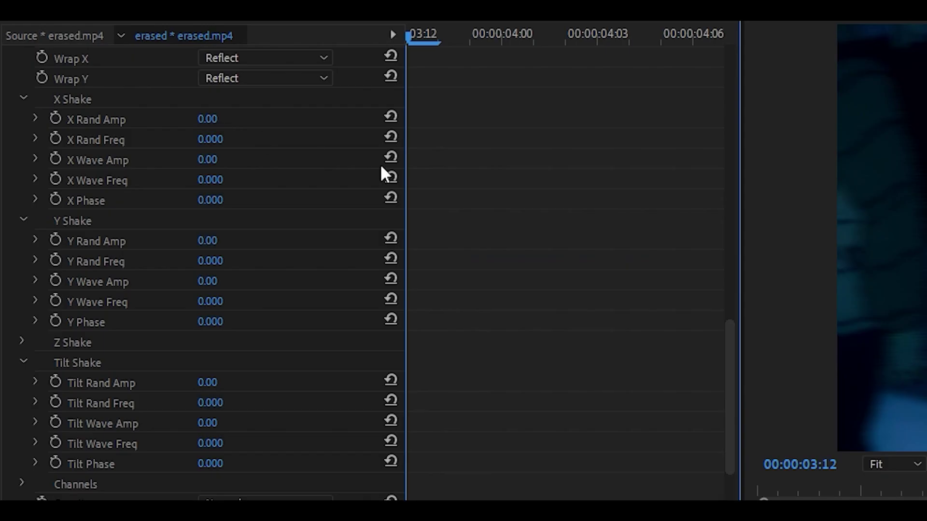
Move the second Amplitude keyframe of the first clip's S_Shake (Empty Shake) effect to the clip's end.
scroll(275, 138, up, 1)
scroll(552, 253, up, 1)
scroll(552, 254, down, 1)
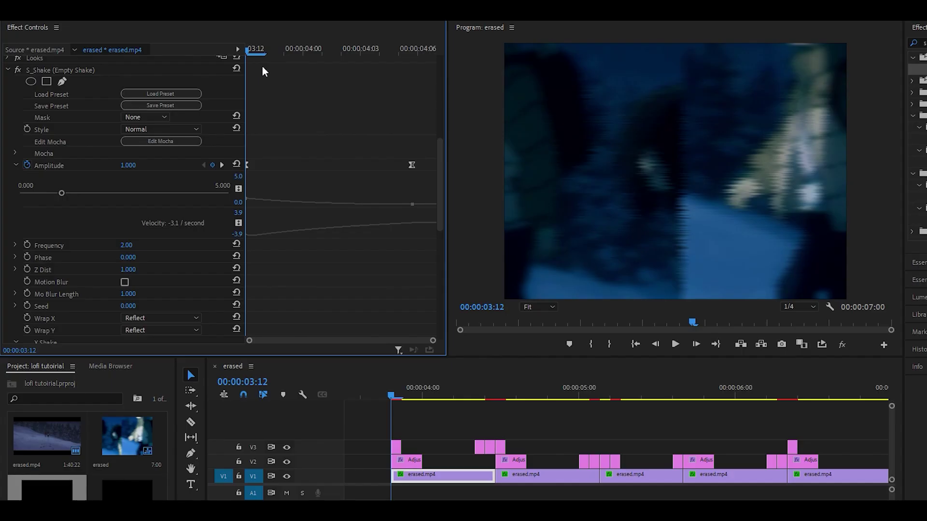
mouse_move(262, 67)
mouse_down()
mouse_move(296, 65)
mouse_move(263, 73)
mouse_up()
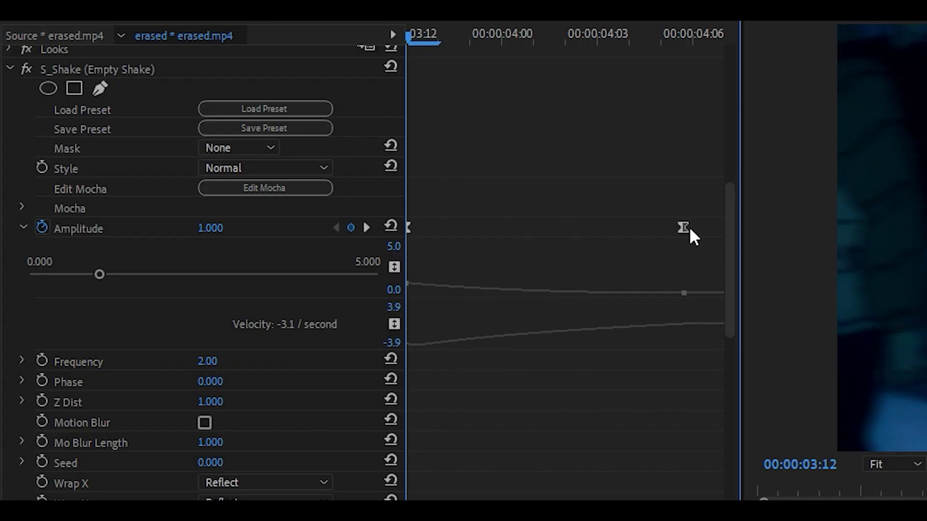
drag(685, 225, 728, 222)
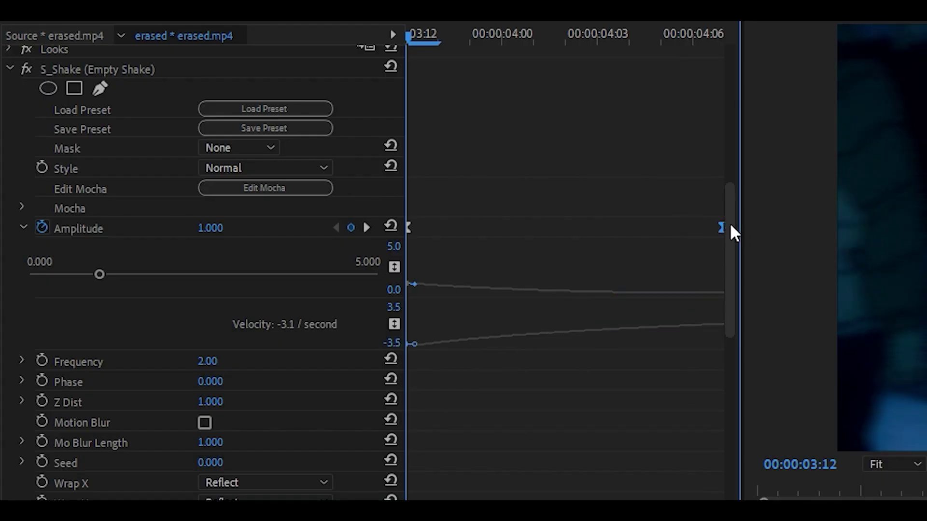
scroll(728, 222, up, 3)
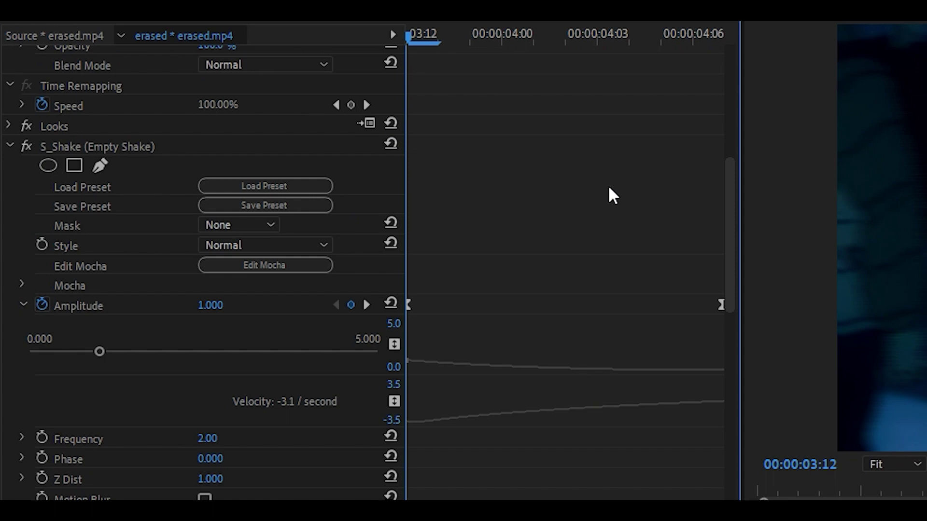
Set Tilt Wave Amp to 1 and Tilt Wave Freq to 1 in the first clip's S_Shake effect.
scroll(607, 191, down, 5)
scroll(603, 187, down, 4)
scroll(604, 190, down, 8)
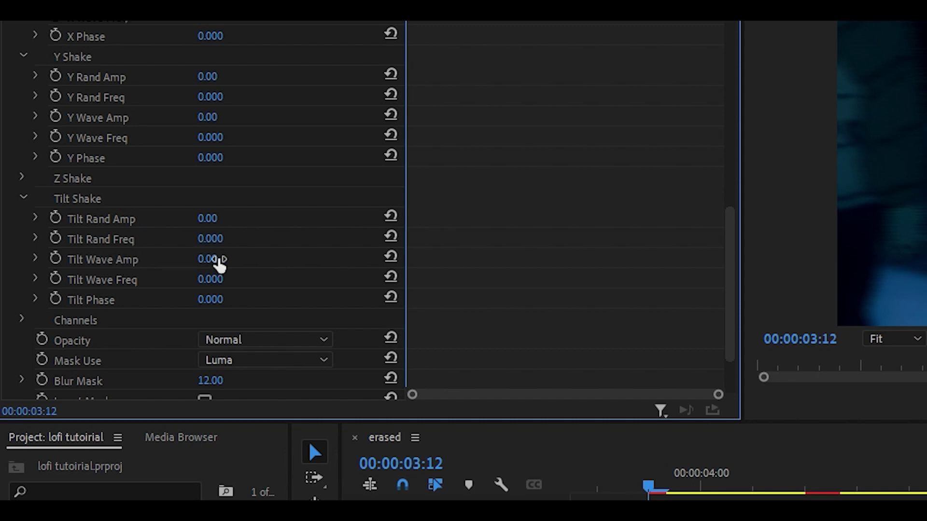
click(215, 259)
text(1)
key(Tab)
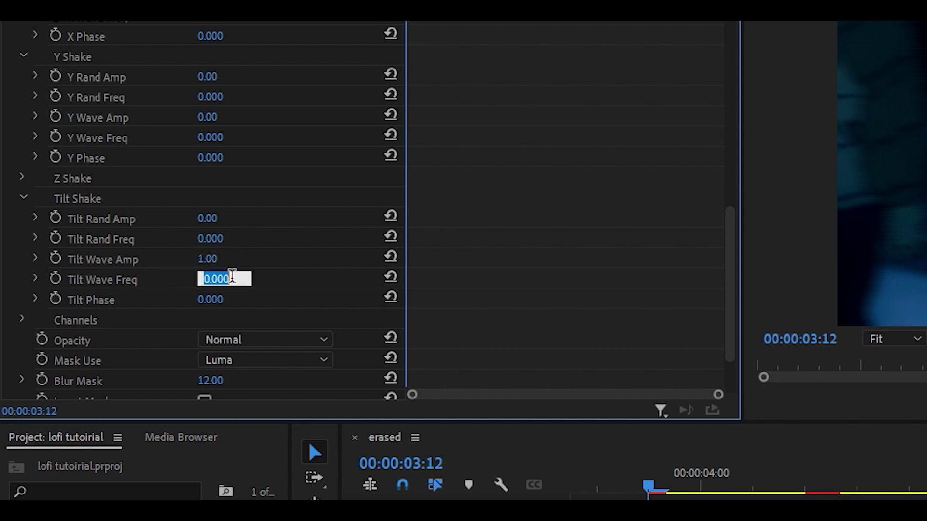
text(1)
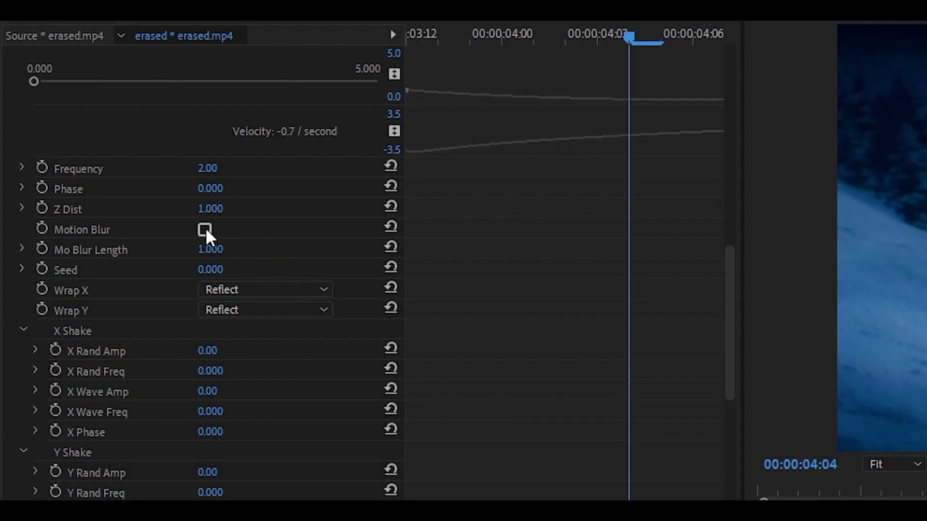
Turn off Motion Blur in the first clip's S_Shake effect, copy the effect to the second clip and play back the sequence.
click(205, 230)
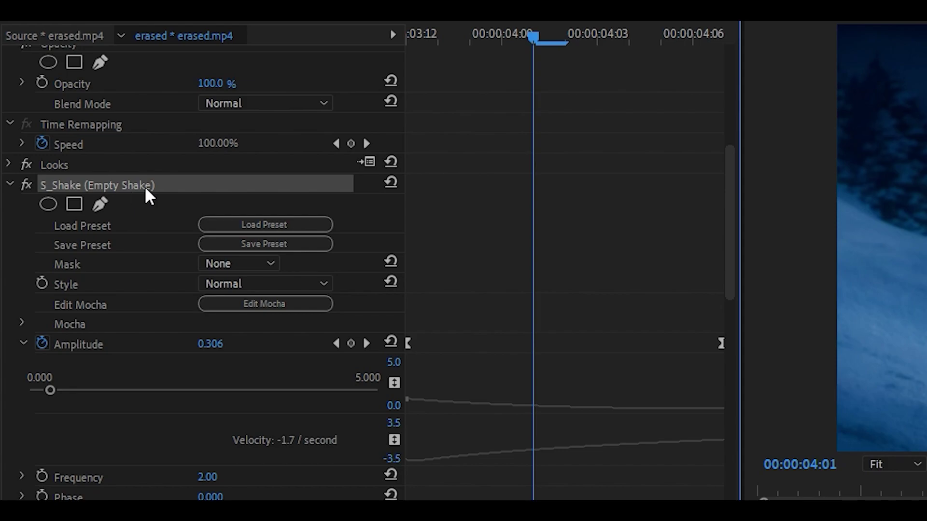
right_click(129, 182)
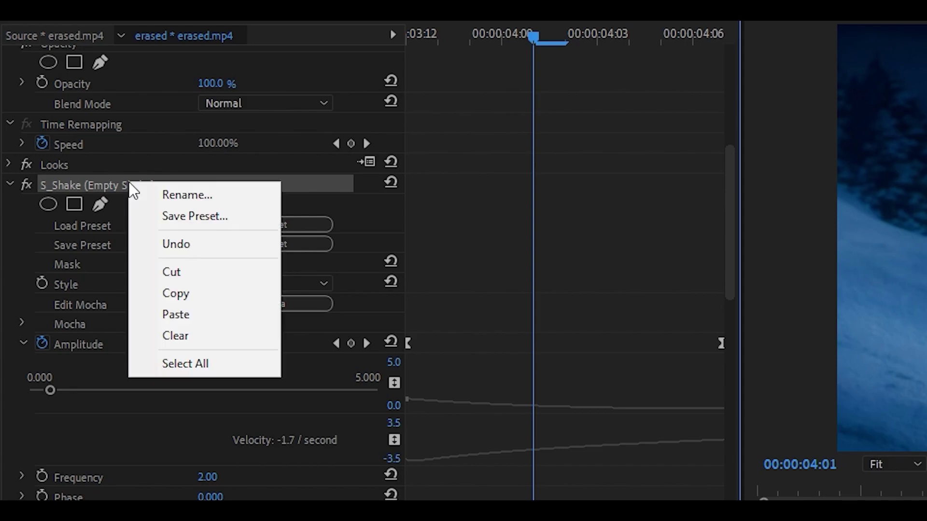
click(182, 294)
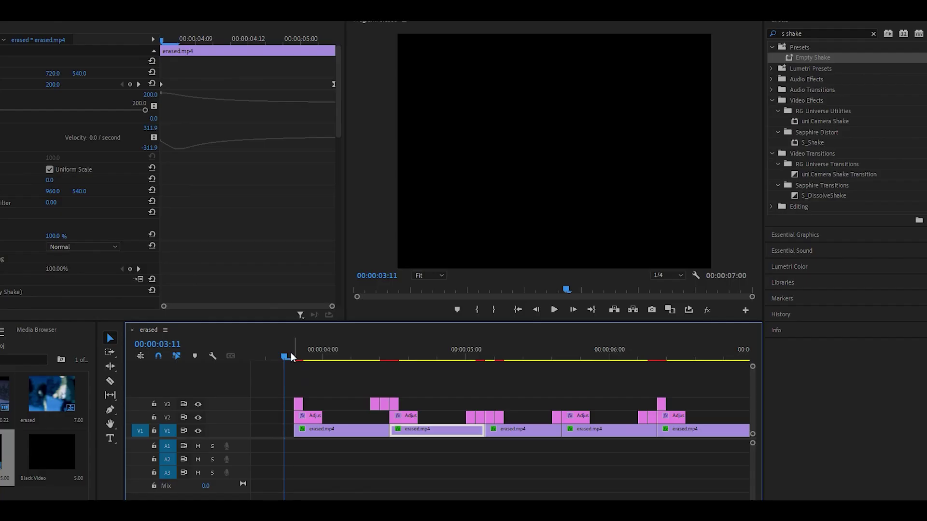
key(space)
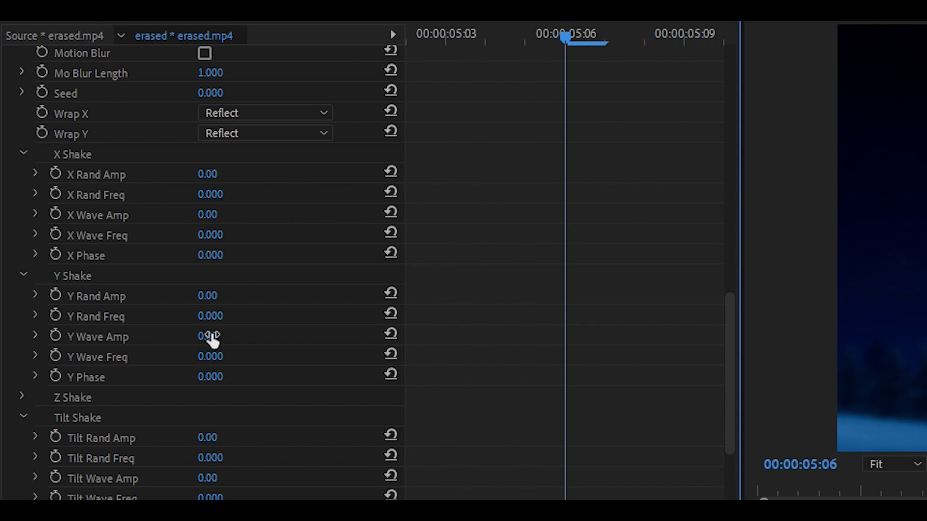
Set Y Wave Amp to 15 and Y Wave Freq to 1 in the third clip's S_Shake effect.
click(210, 337)
text(15)
key(Return)
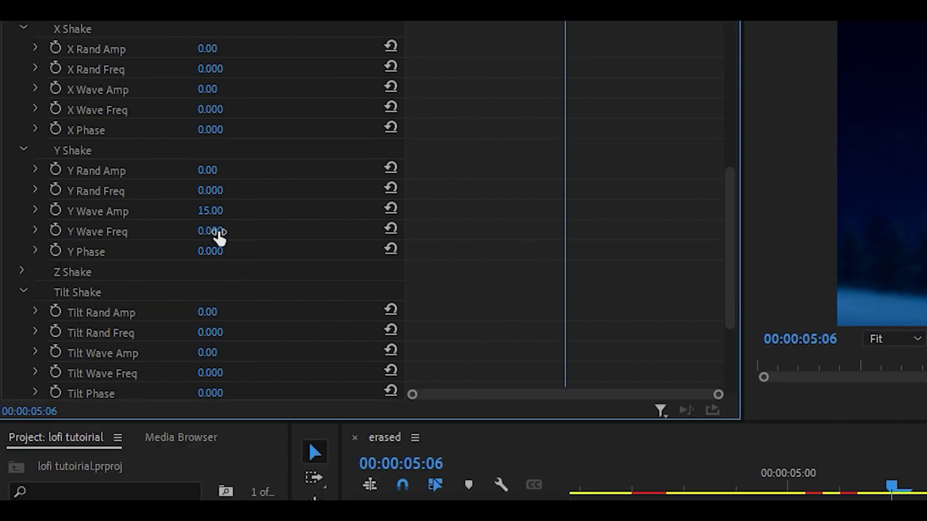
click(217, 234)
text(1)
key(Return)
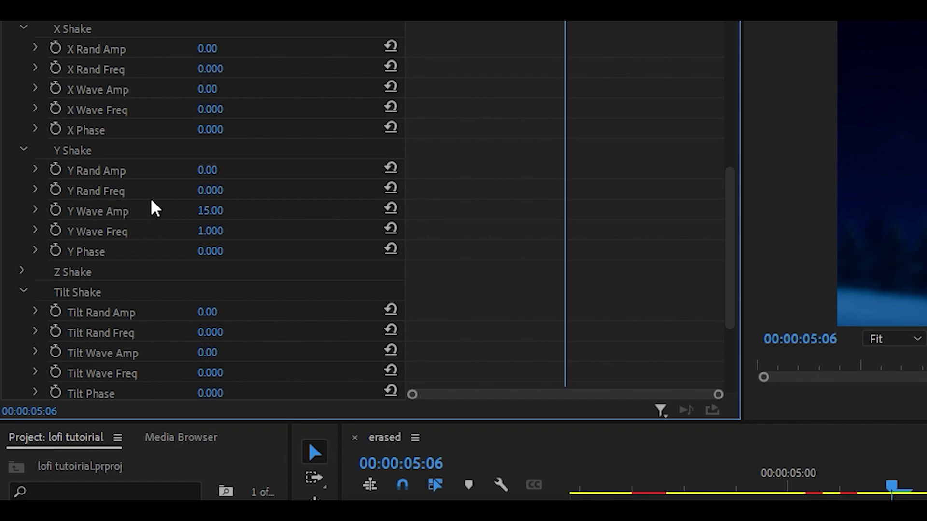
Increase the third clip's S_Shake Y Wave Amp to 25.
click(208, 211)
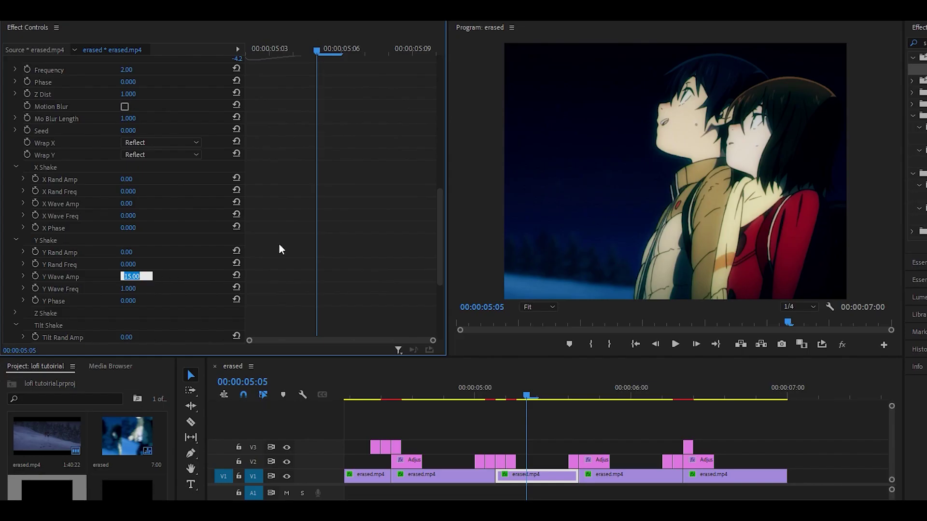
text(25)
key(Return)
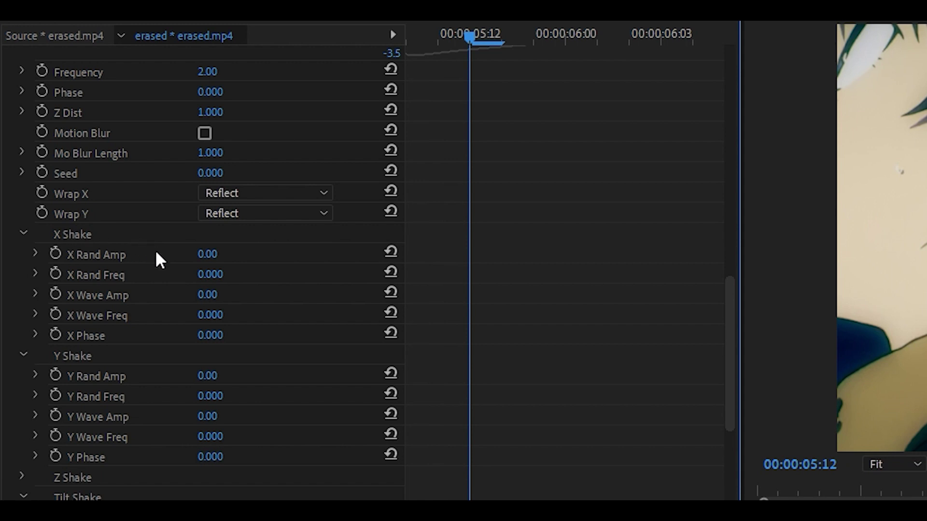
Set X Wave Amp to 25 in the fourth clip's S_Shake effect, play back the shakes and increase the wave amplitude to 40.
click(218, 297)
text(25)
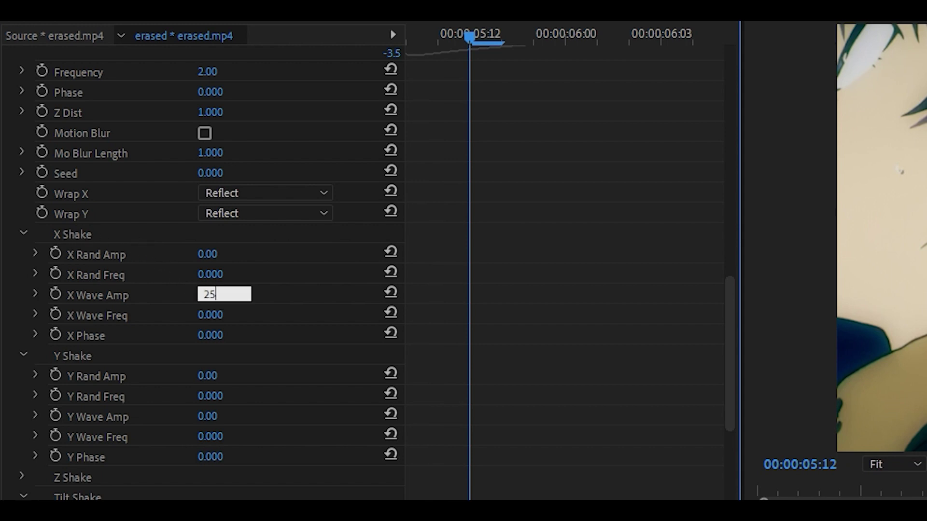
key(Tab)
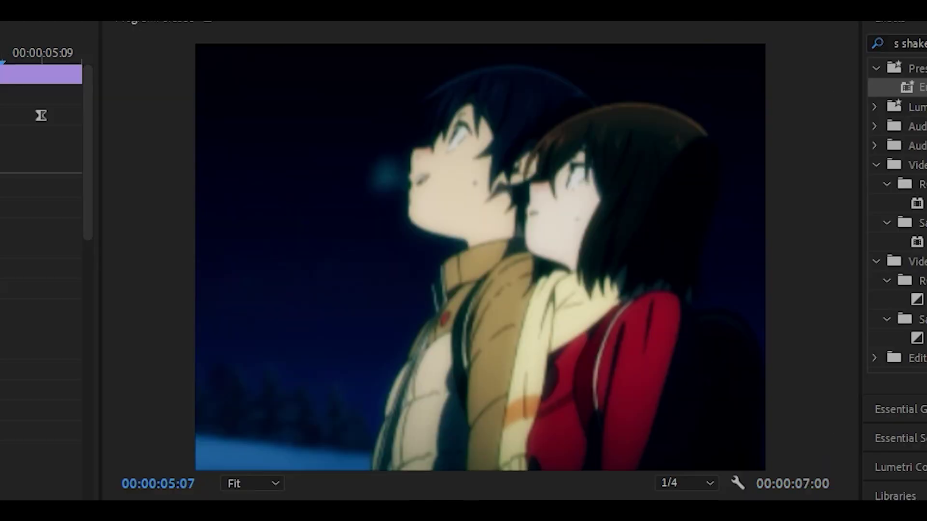
key(space)
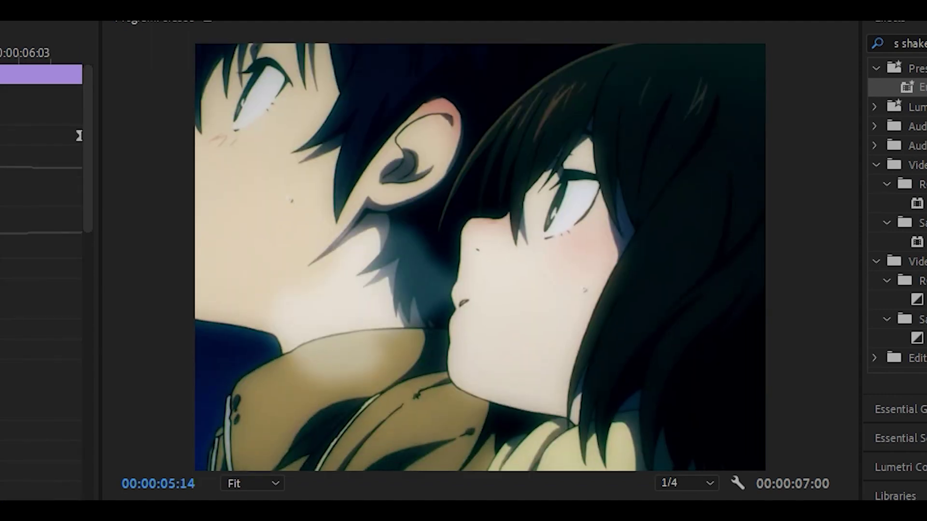
text(40)
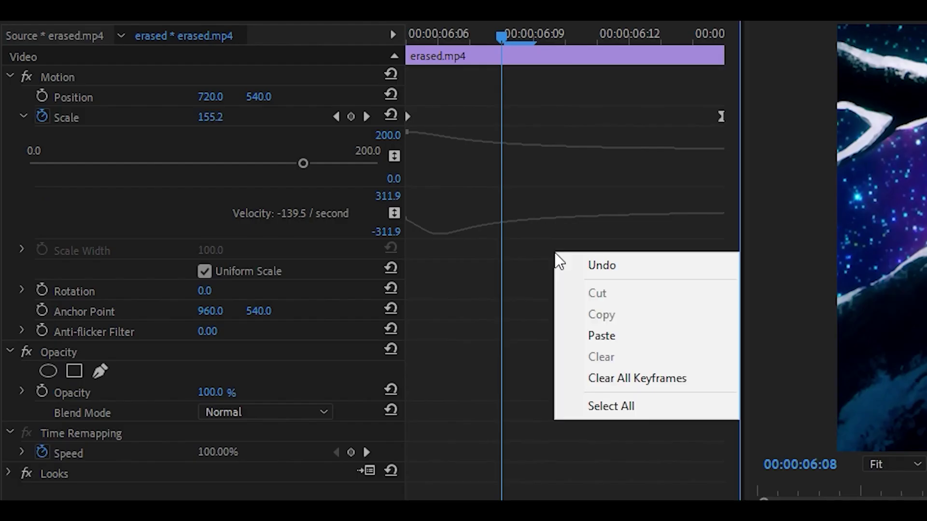
Paste the copied S_Shake (Empty Shake) effect onto the fifth clip.
click(610, 338)
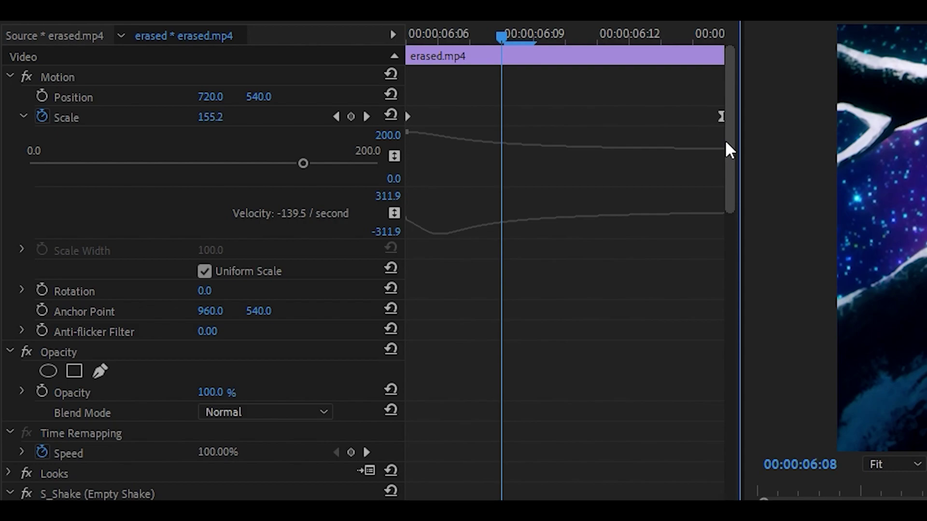
drag(725, 140, 721, 403)
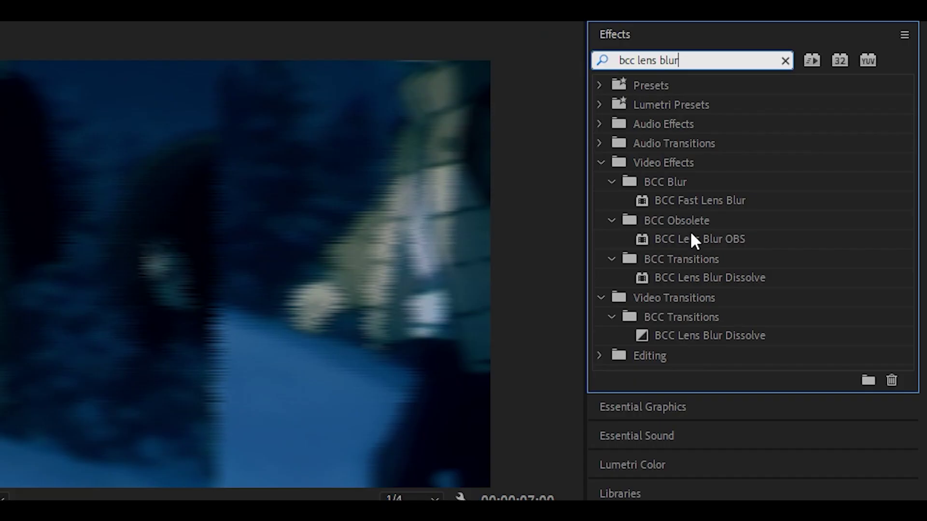
Apply the BCC Lens Blur OBS effect to the first clip and set its Quality to Sharper.
click(734, 239)
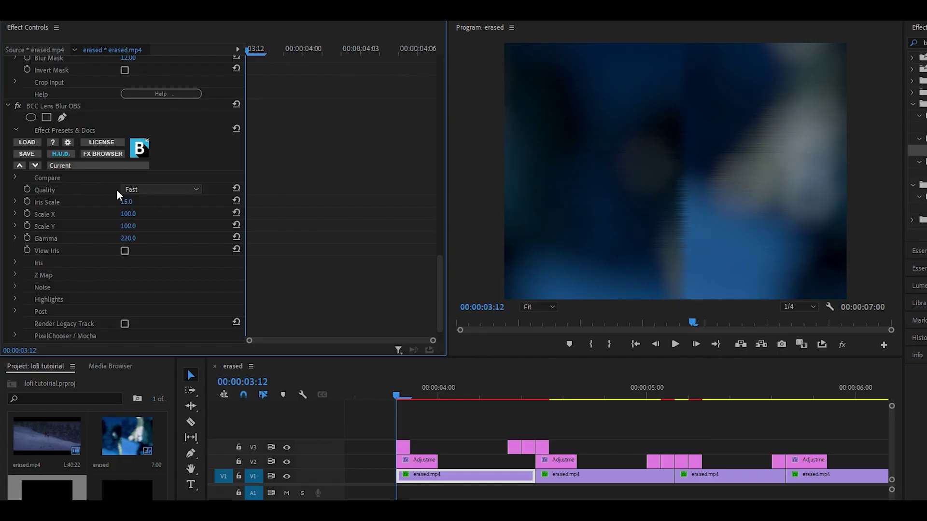
click(147, 189)
click(153, 232)
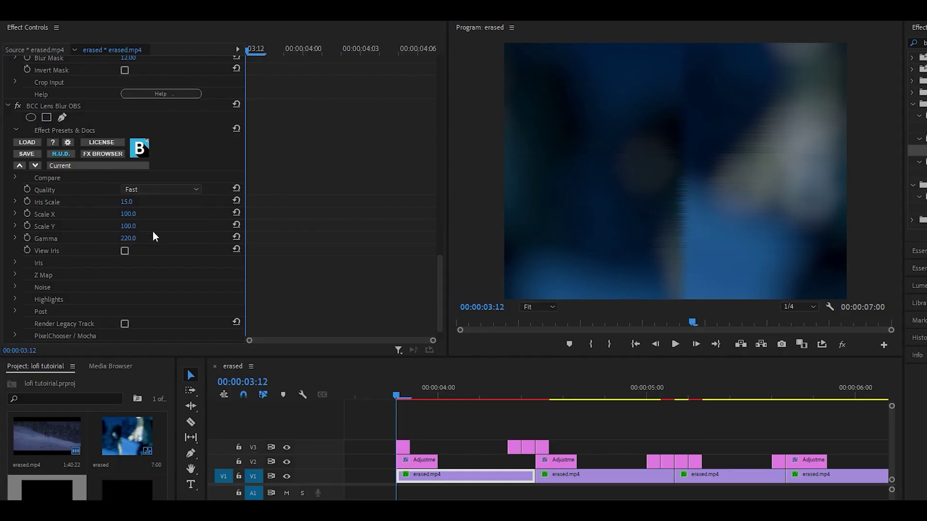
Set Iris Scale to 4 and Gamma to 800 in the first clip's BCC Lens Blur OBS effect.
click(134, 205)
text(4)
key(Tab)
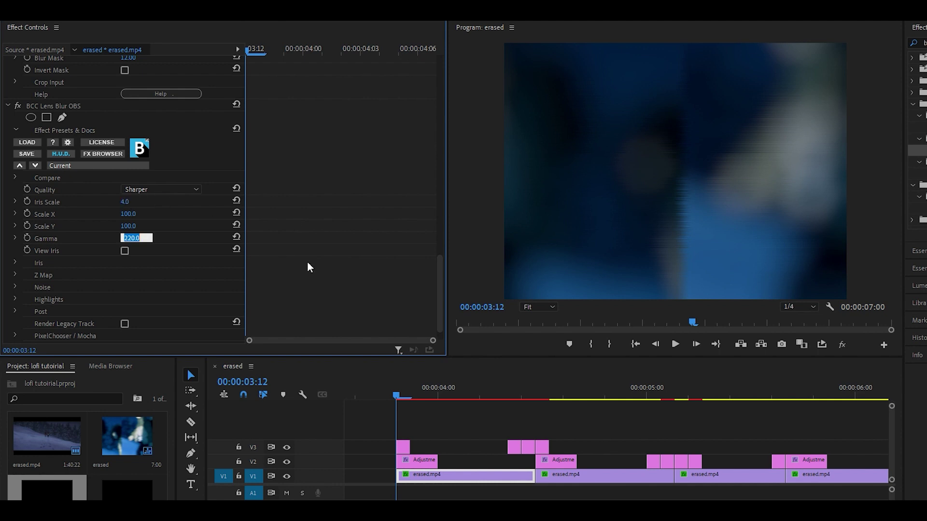
text(800)
key(Return)
scroll(28, 178, down, 2)
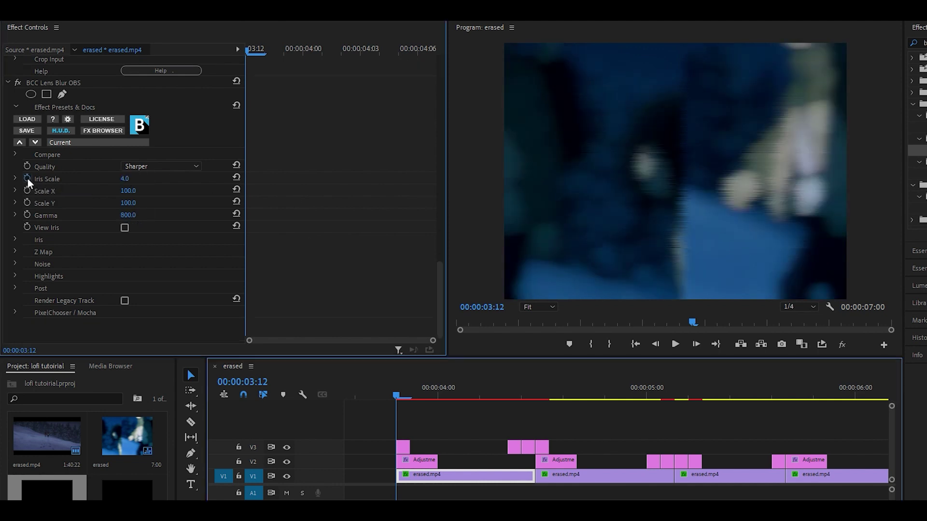
Keyframe the lens blur's Iris Scale at the first clip's start and set it to 0 at 00:00:04:05.
click(27, 178)
drag(464, 396, 506, 397)
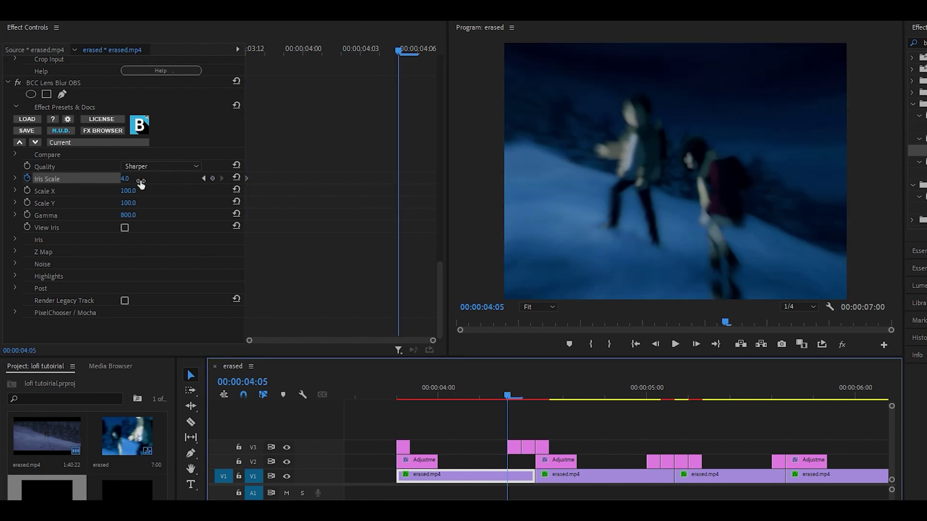
drag(141, 183, 120, 183)
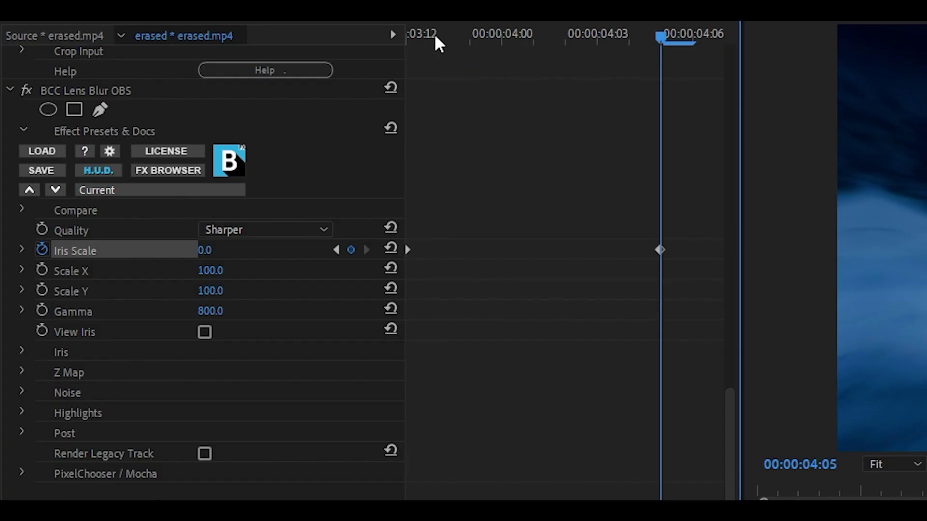
Ease the lens blur's Iris Scale keyframes so the velocity peaks early and slows gradually into the last keyframe.
click(22, 250)
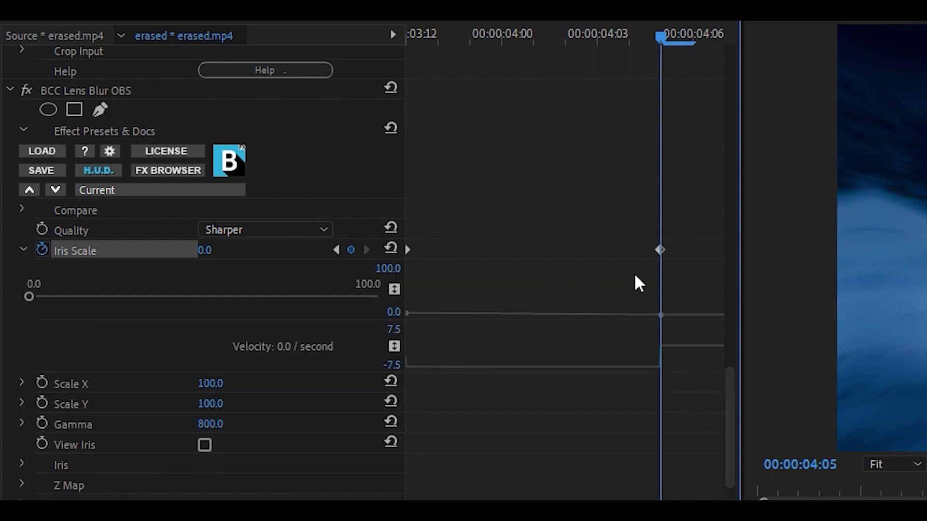
click(657, 249)
drag(638, 366, 567, 347)
drag(341, 238, 343, 237)
click(312, 137)
scroll(312, 137, up, 1)
Copy the first clip's BCC Lens Blur OBS effect and paste it onto the second clip at 00:00:04:07.
click(75, 94)
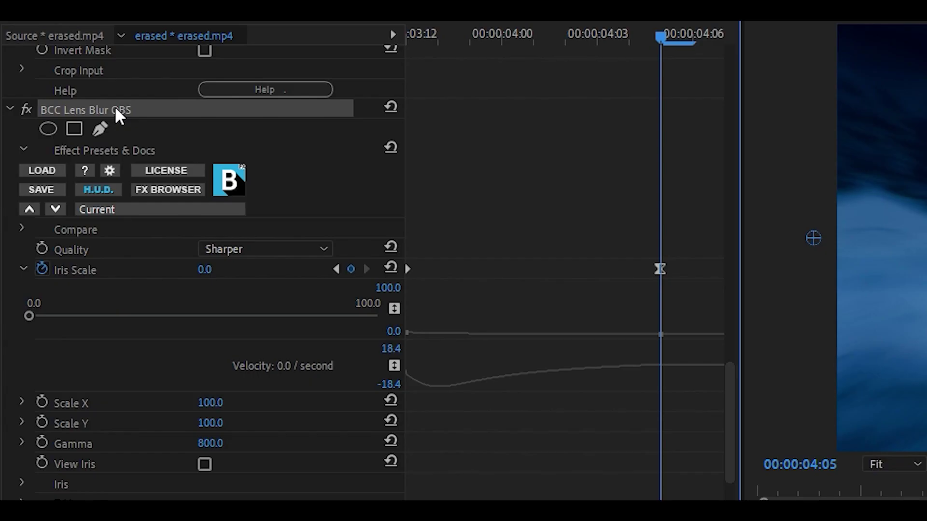
right_click(74, 94)
click(99, 164)
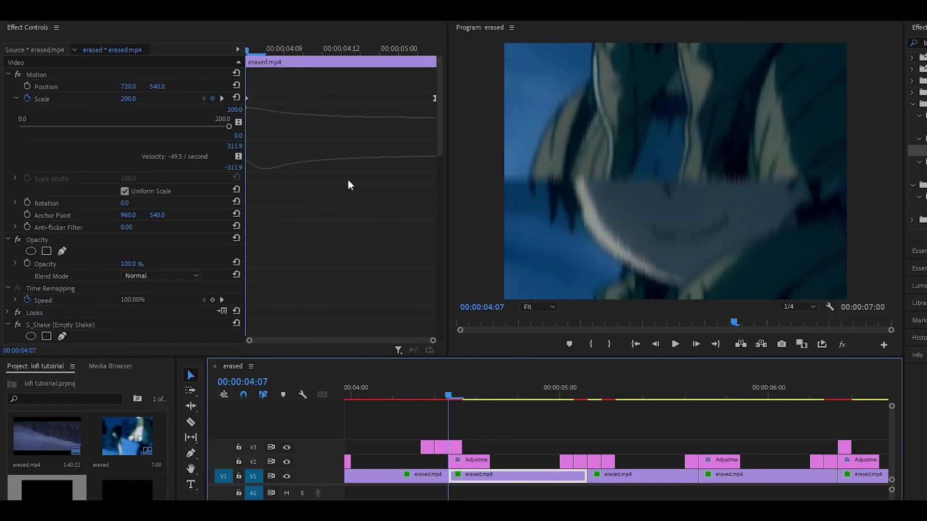
right_click(329, 186)
click(357, 226)
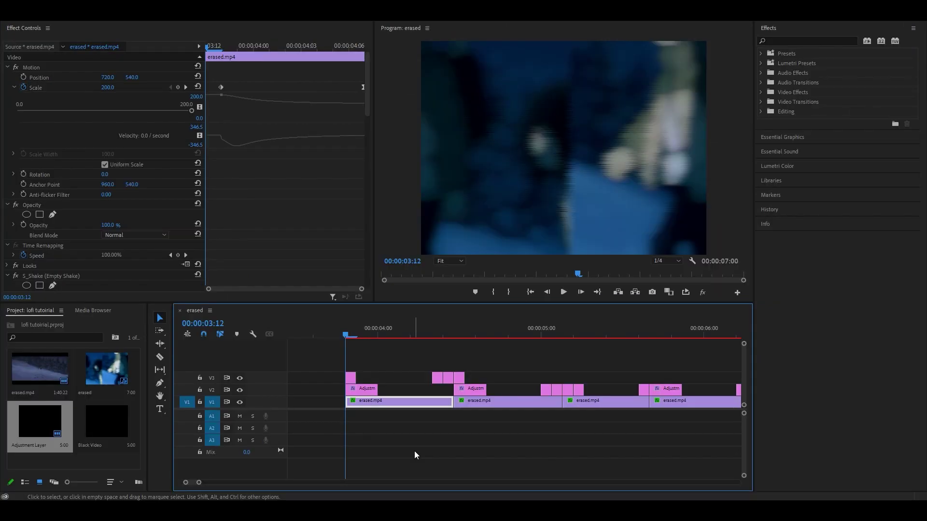
Add a Lumetri Color effect to the first clip through its Basic Correction Exposure setting.
click(794, 165)
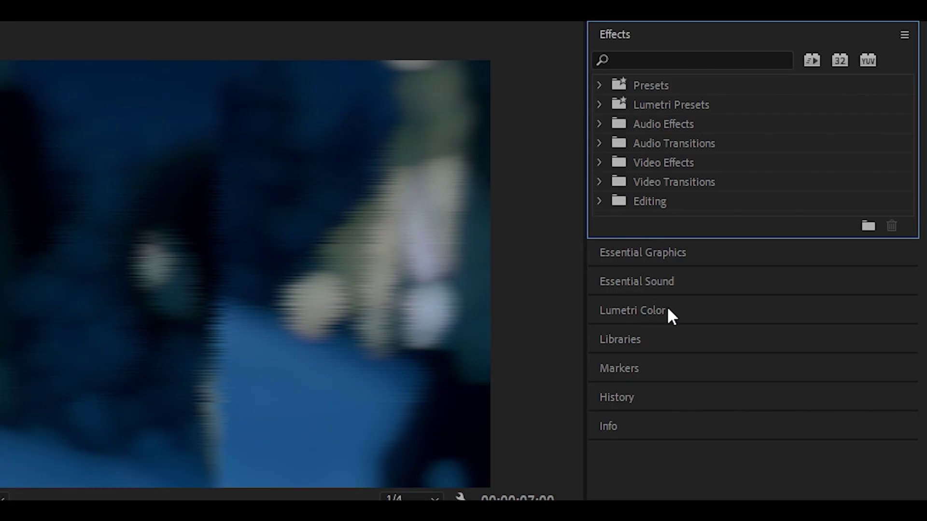
click(649, 312)
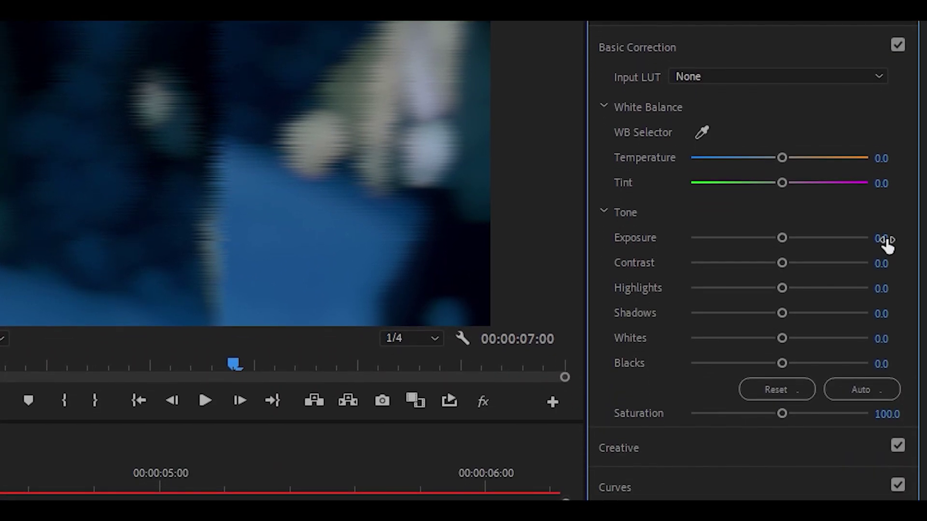
click(884, 240)
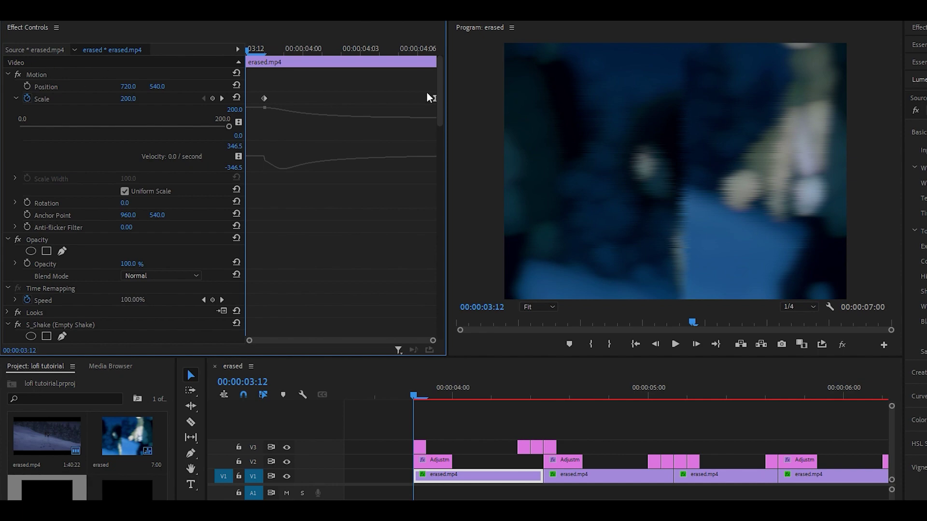
Keyframe the first clip's Lumetri Exposure from 3.0 at 00:00:03:12 to 0.0 at 00:00:04:05 with an eased curve.
drag(439, 96, 438, 307)
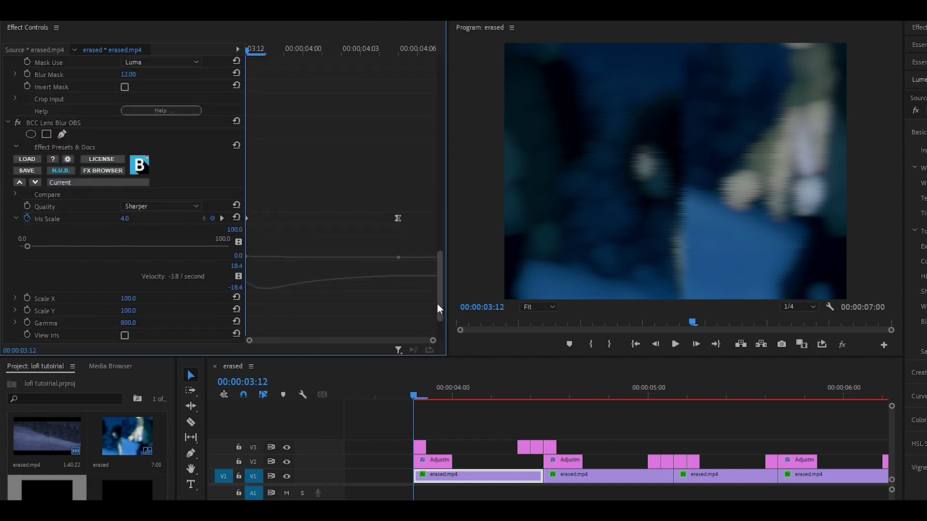
scroll(314, 260, down, 5)
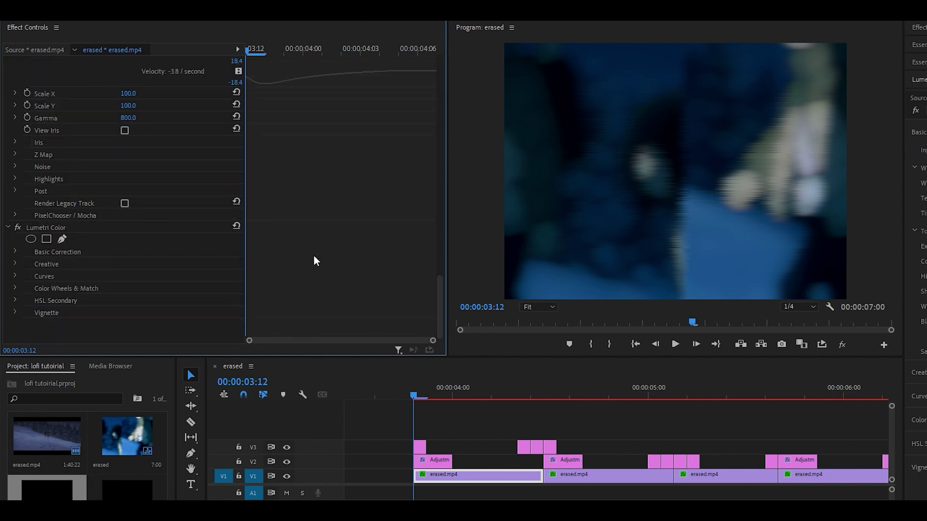
click(16, 252)
scroll(43, 218, down, 3)
click(506, 393)
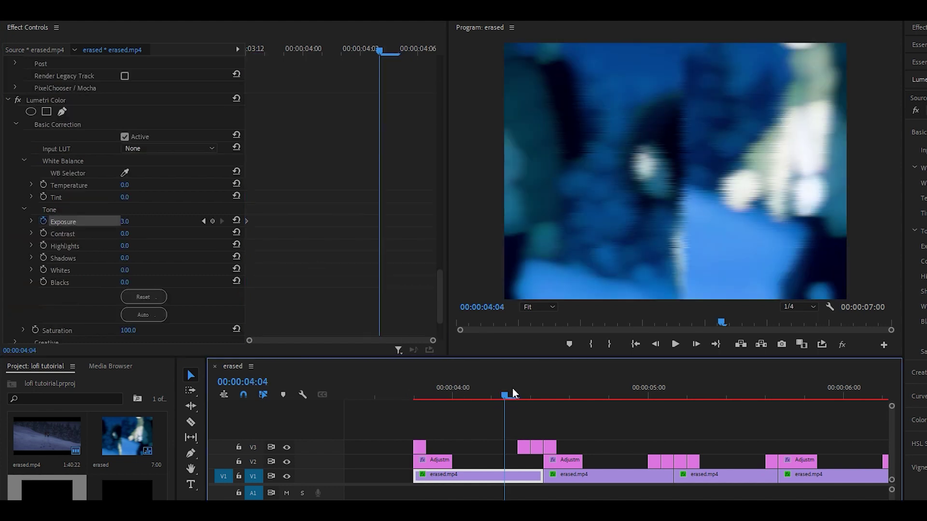
click(136, 221)
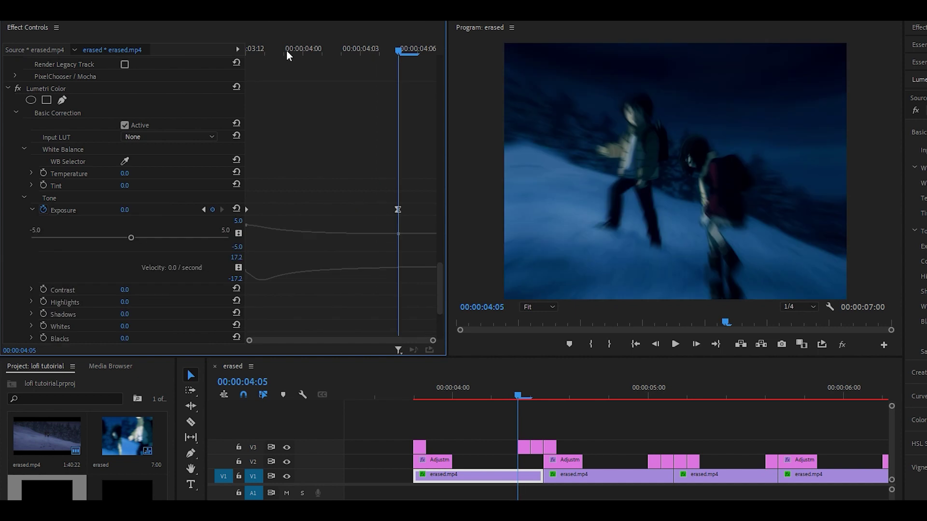
mouse_move(286, 51)
mouse_down()
mouse_move(245, 48)
mouse_move(390, 56)
mouse_move(303, 54)
mouse_up()
click(397, 209)
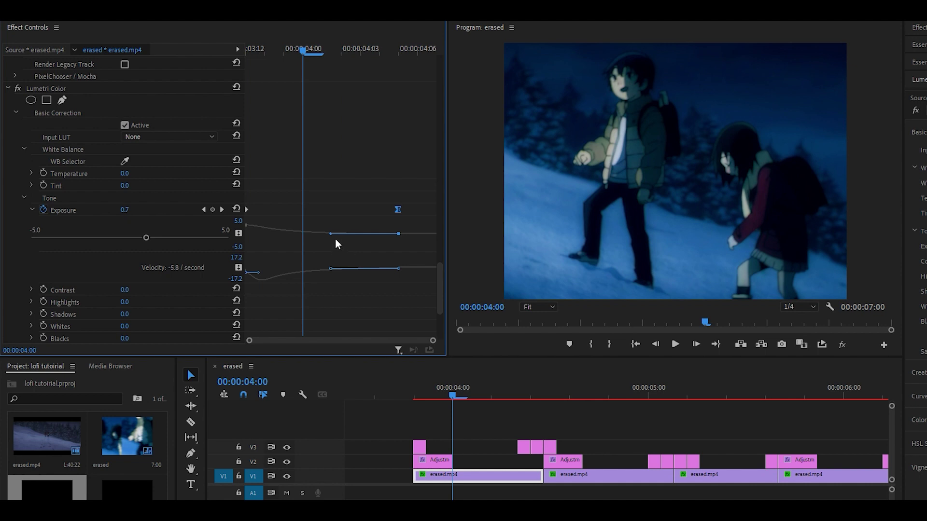
Copy the first clip's Lumetri Color effect and paste it onto the fourth clip at 00:00:05:10.
click(84, 88)
right_click(84, 85)
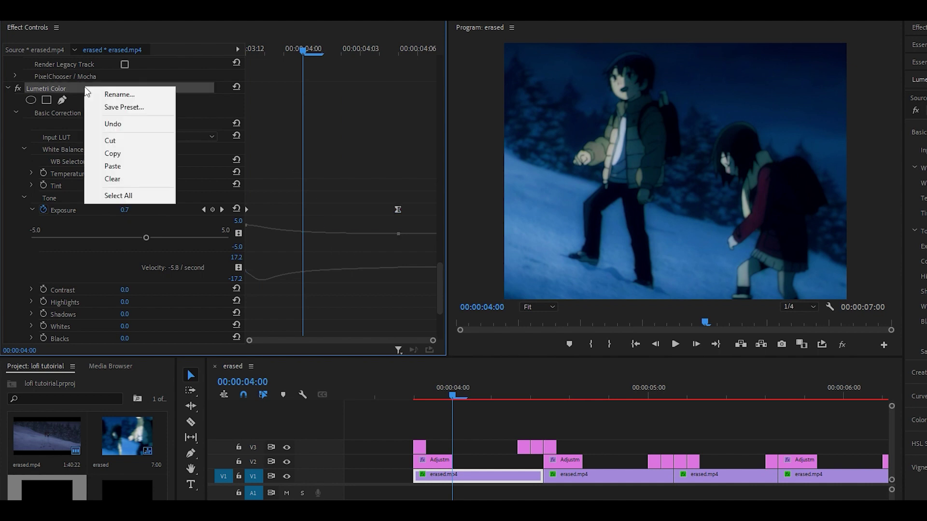
click(118, 151)
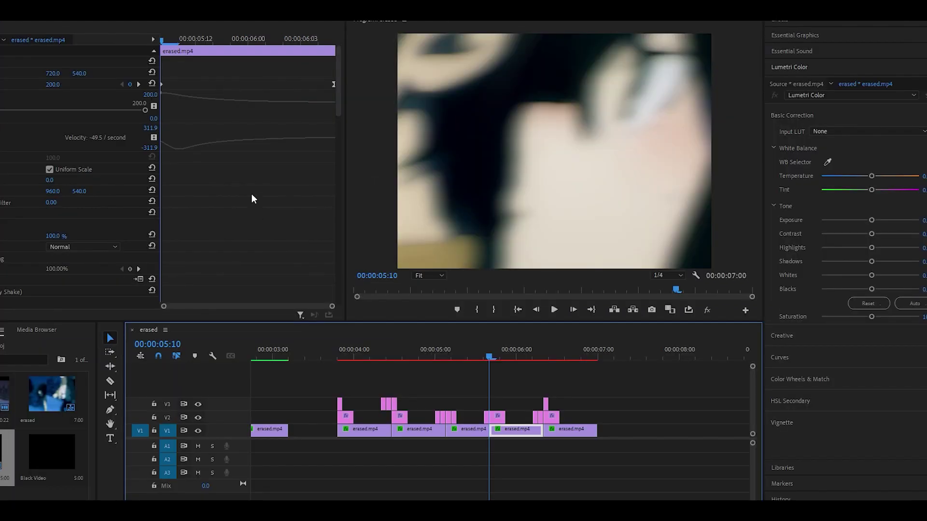
right_click(251, 195)
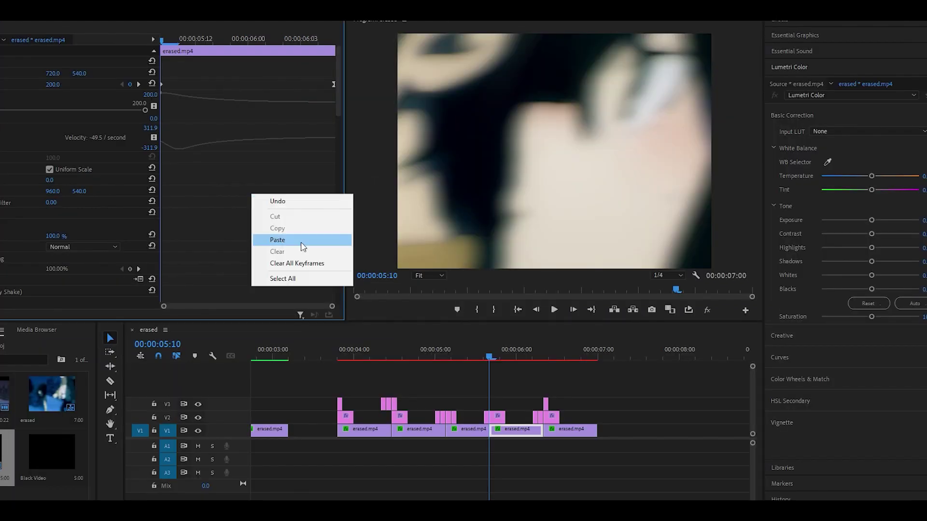
click(270, 238)
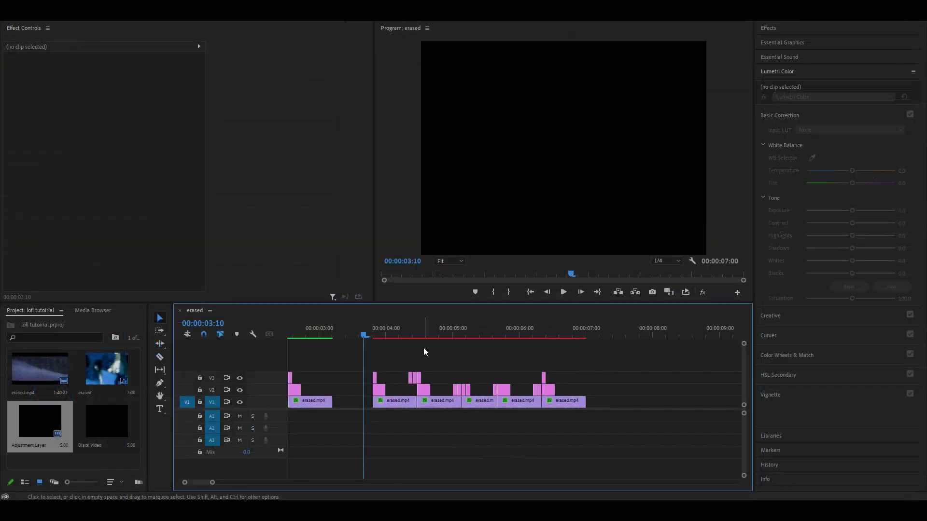